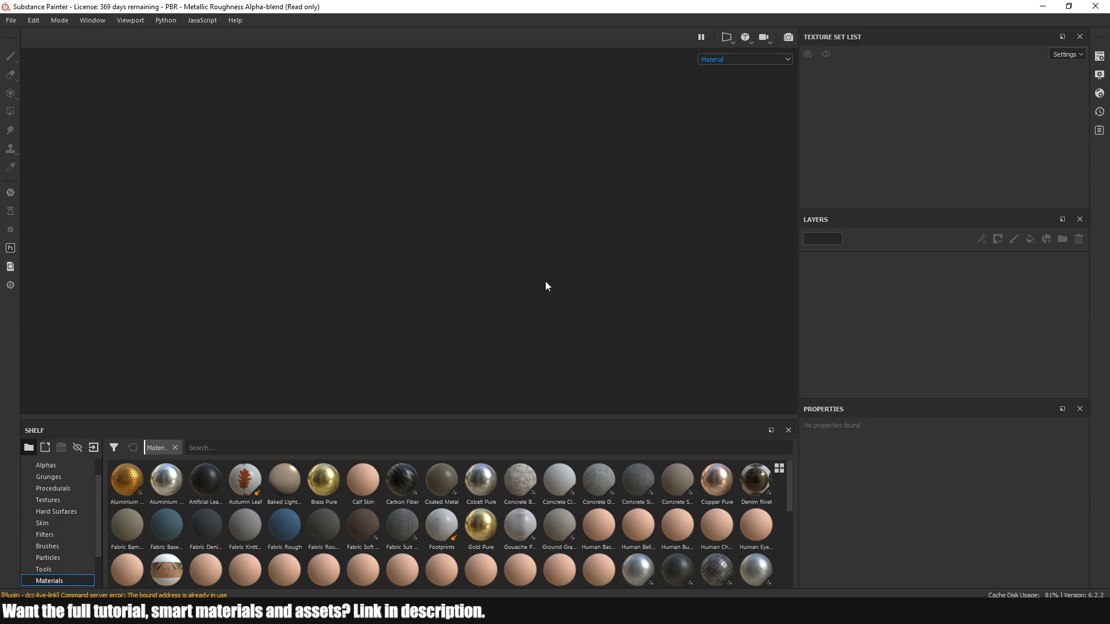
alt+drag(500, 303, 502, 297)
key(Tab)
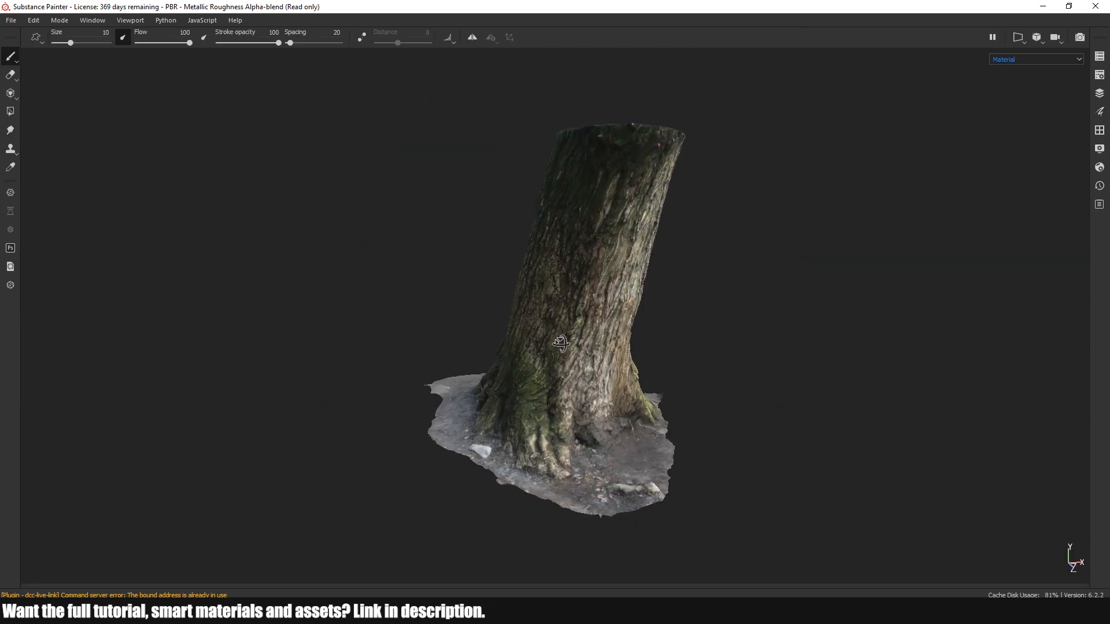
key(Tab)
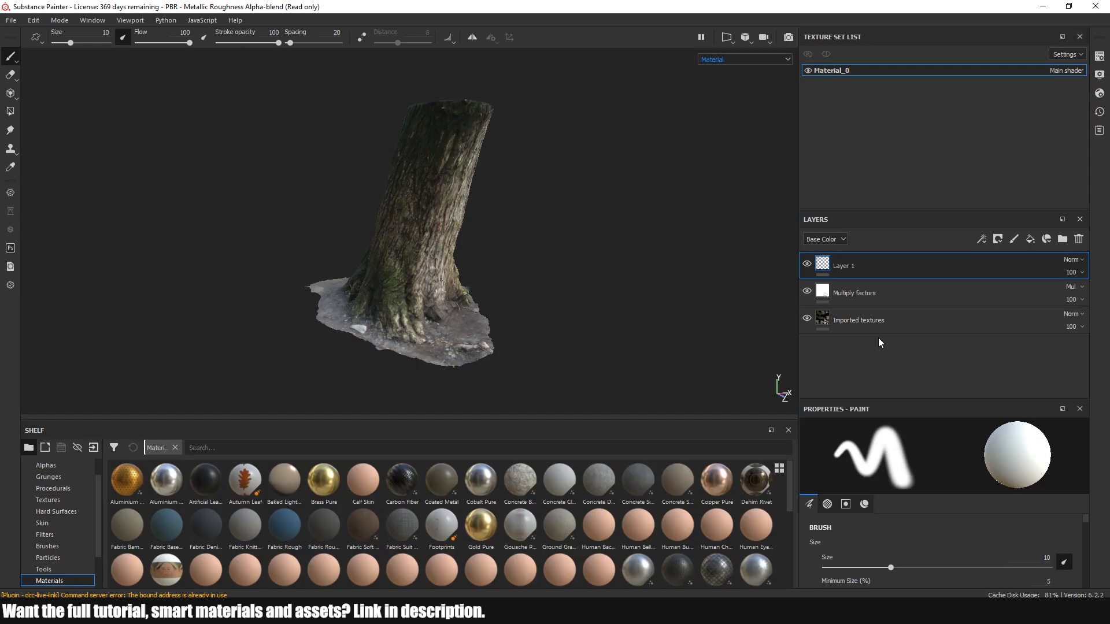
Open the texture set settings at the mesh maps and list the project's own resources in the shelf
click(1099, 56)
scroll(993, 283, down, 3)
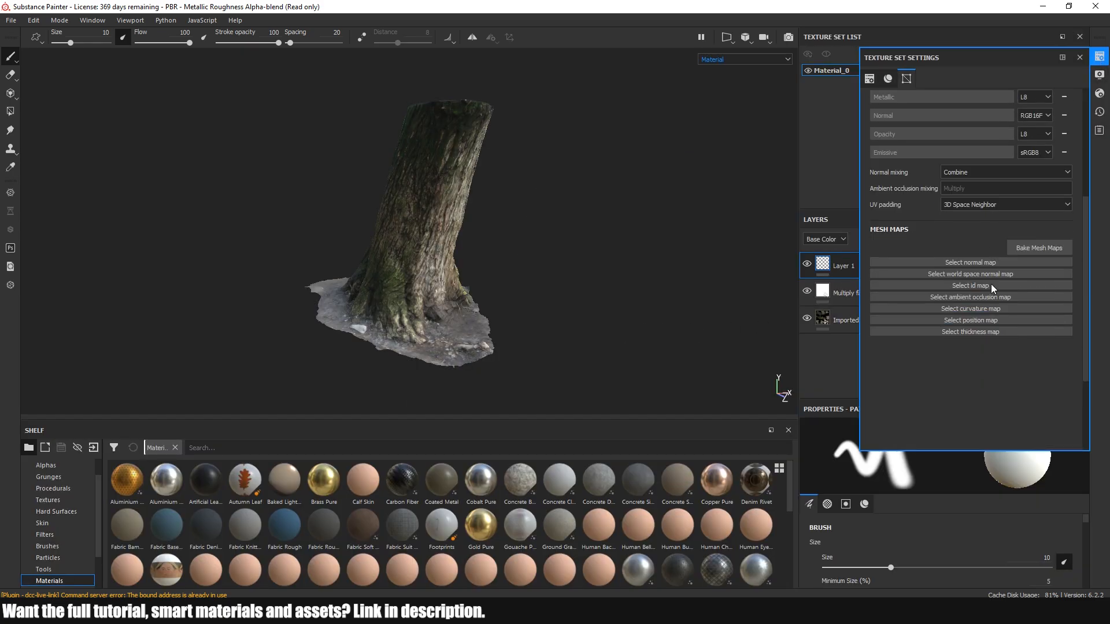
scroll(81, 485, up, 2)
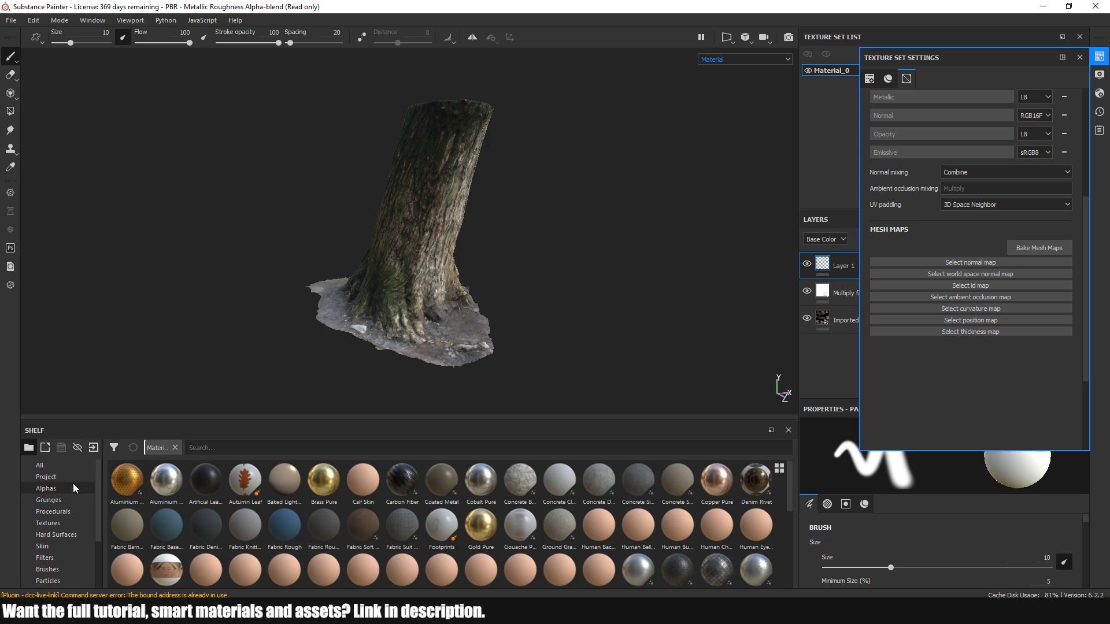
click(67, 478)
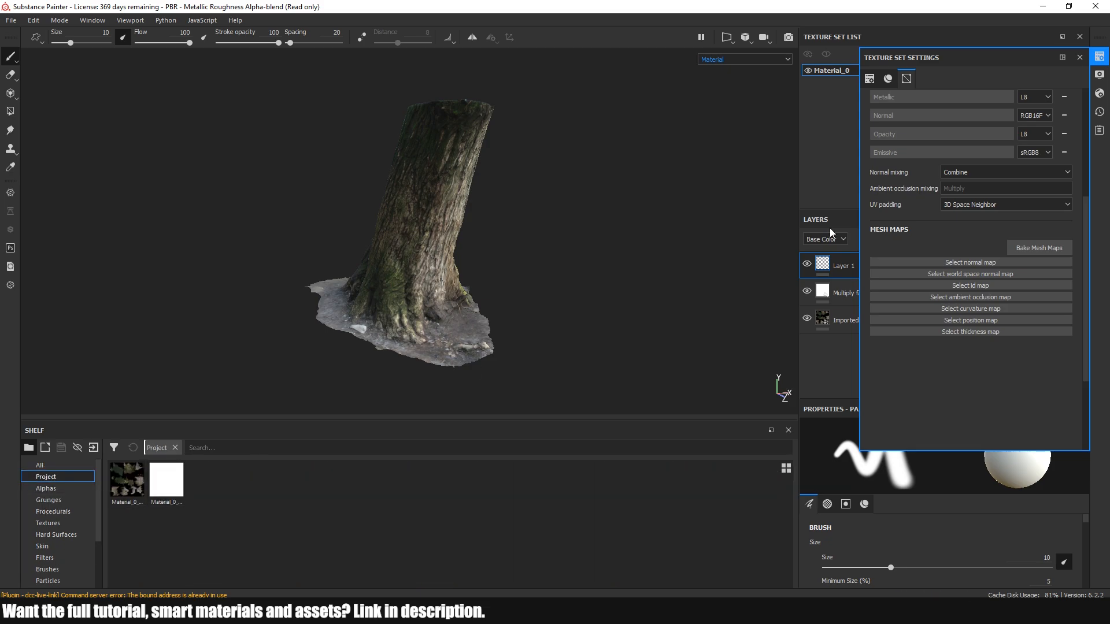
Change the baking output size, bake all seven mesh maps for Material_0 and close the texture set settings
click(1020, 249)
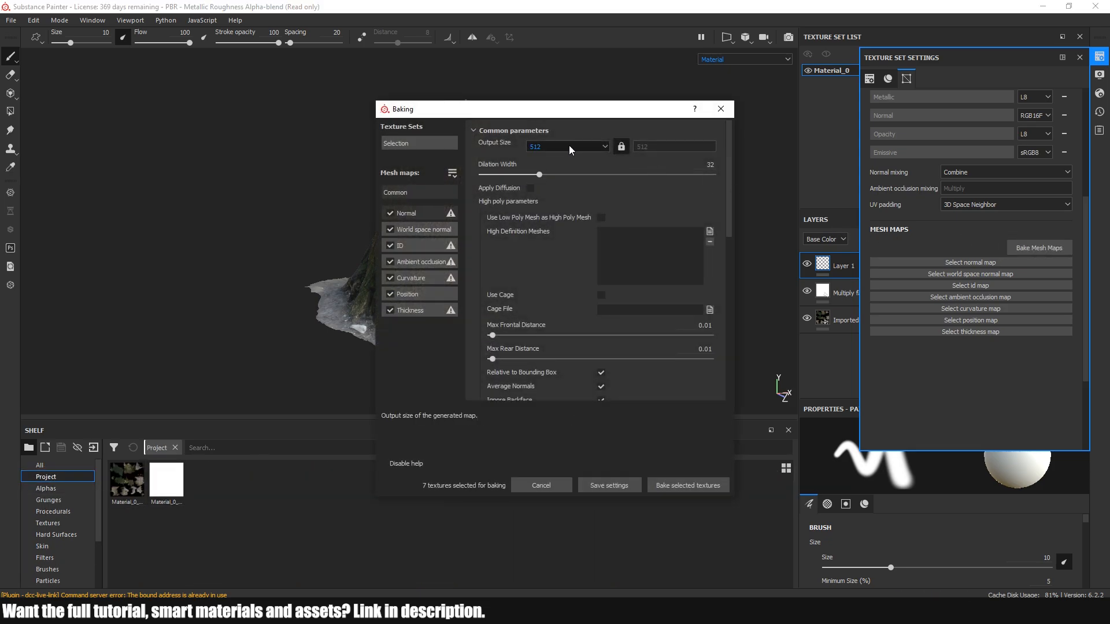
click(569, 146)
click(541, 201)
click(674, 483)
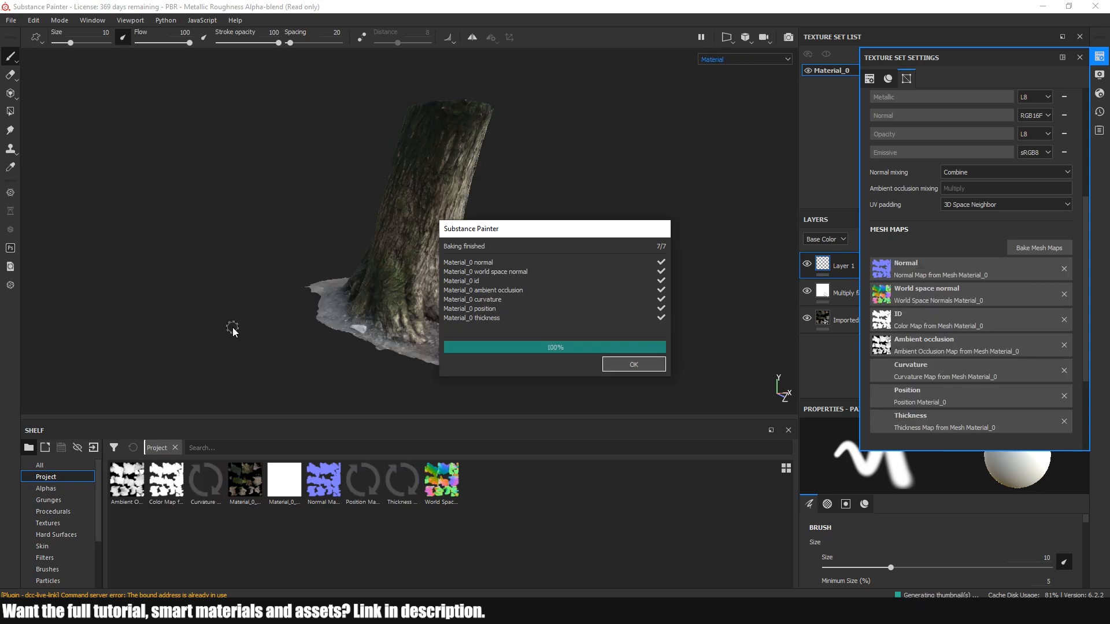
click(633, 364)
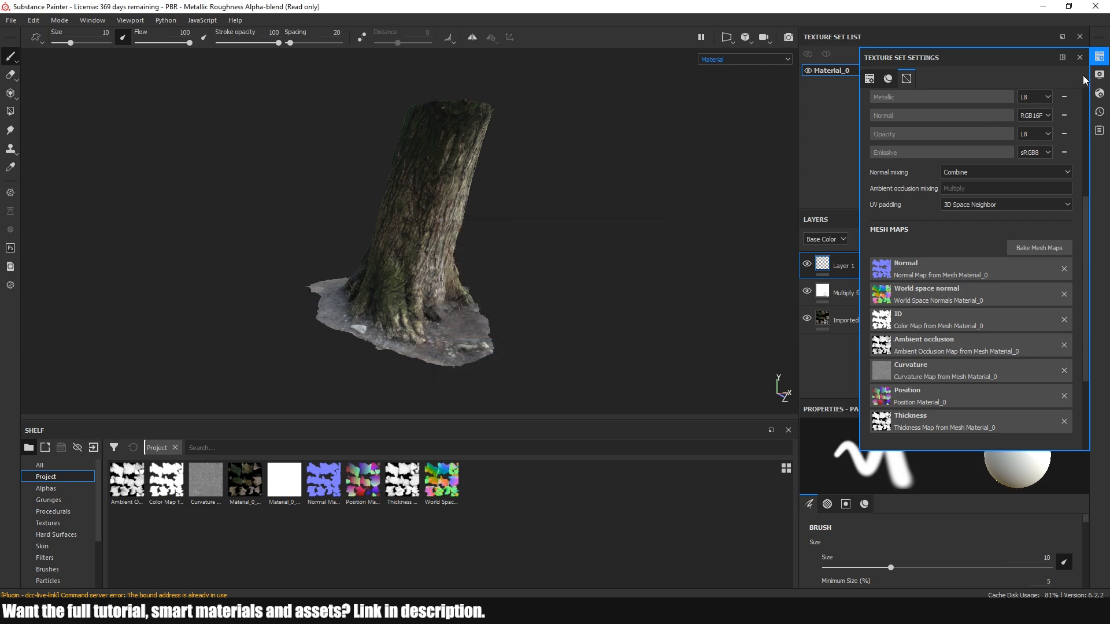
click(1080, 57)
Hide and delete the three existing layers: Layer 1, Multiply factors and Imported textures
alt+drag(548, 278, 562, 278)
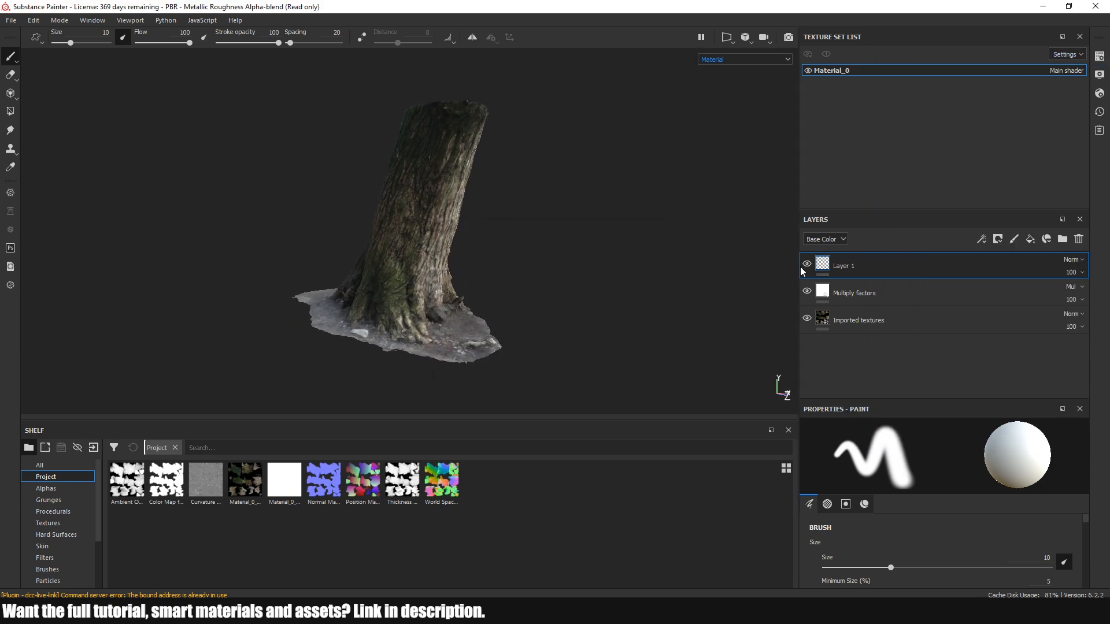
click(807, 318)
click(807, 292)
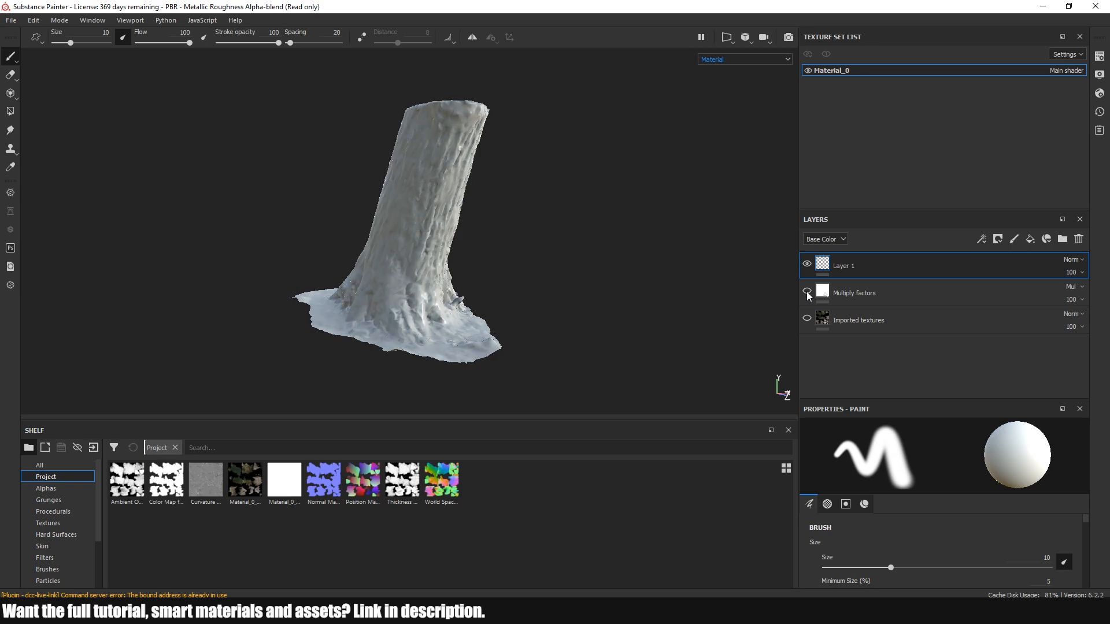
mouse_move(582, 253)
alt+mouse_down()
mouse_move(307, 248)
mouse_move(232, 261)
mouse_move(564, 243)
alt+mouse_up()
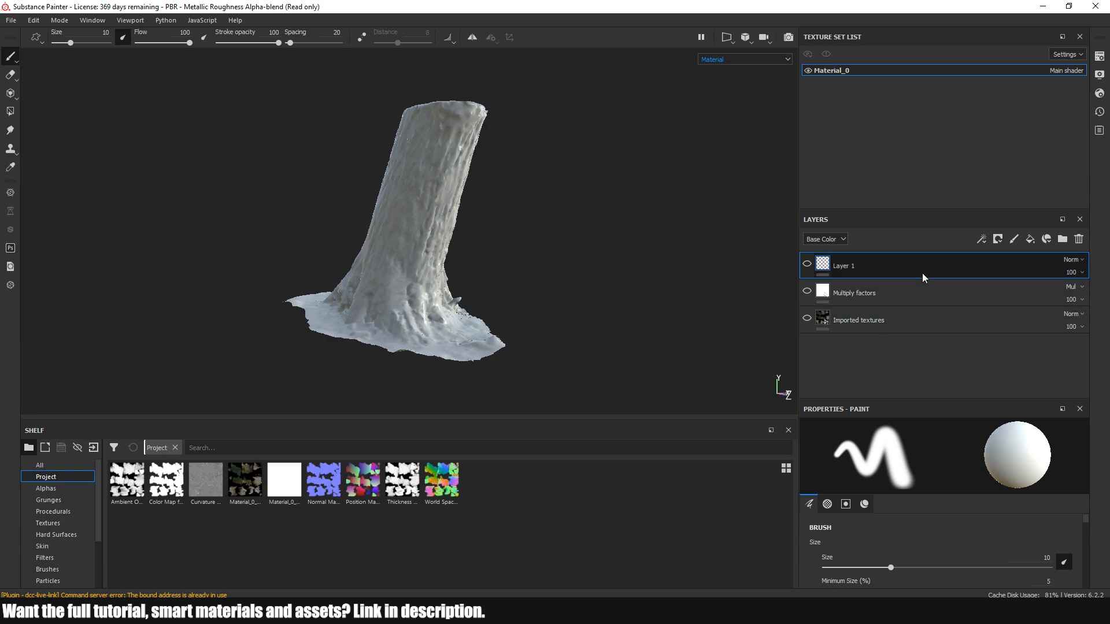
key(Delete)
key(Delete)
key(Delete)
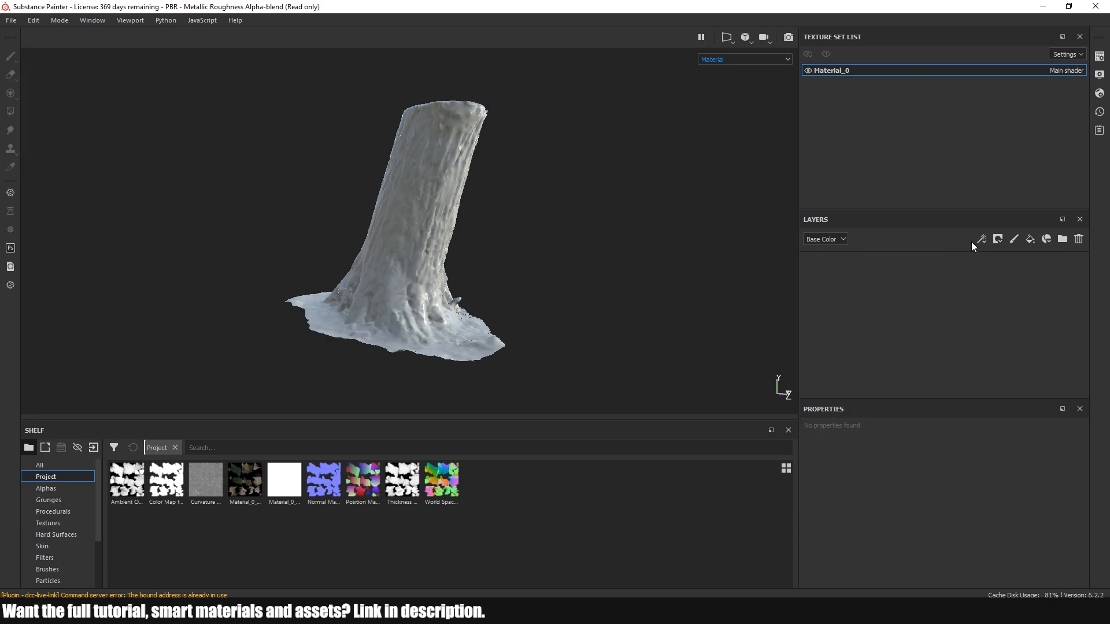
Add a fill layer named Base Color that affects only the color channel, and give it a dark brown colour
click(1030, 239)
double_click(839, 265)
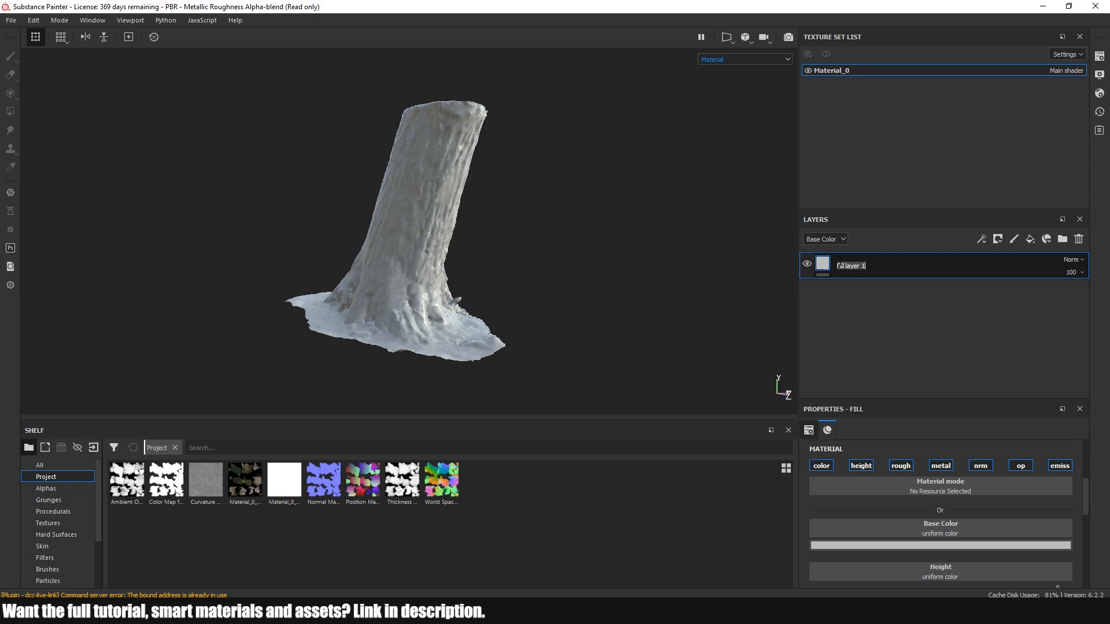
text(Base Color)
key(Return)
click(827, 468)
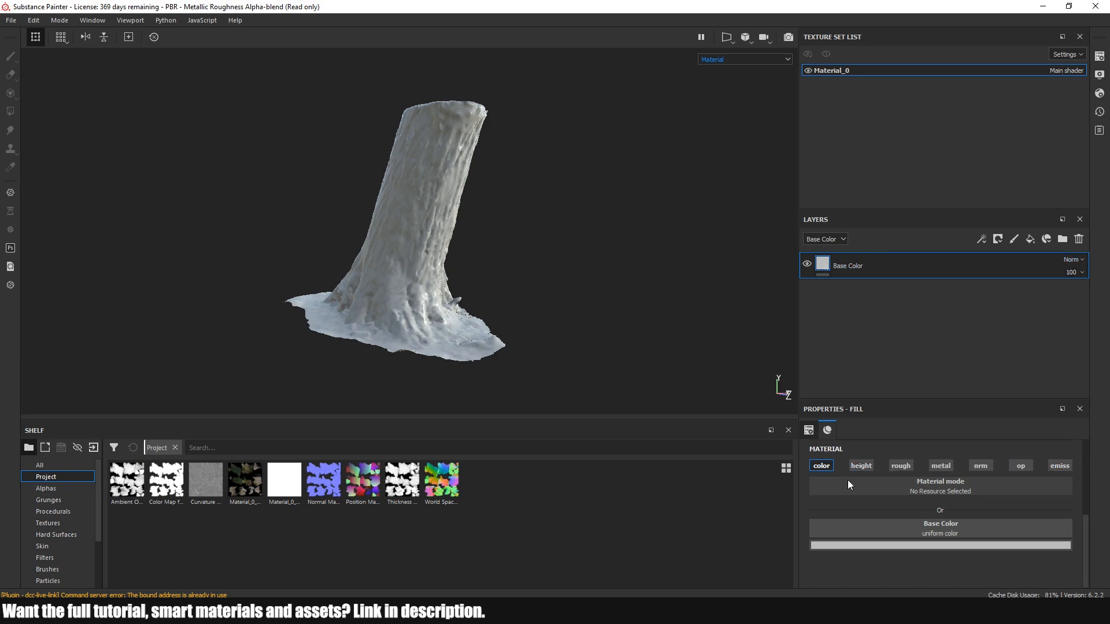
click(914, 546)
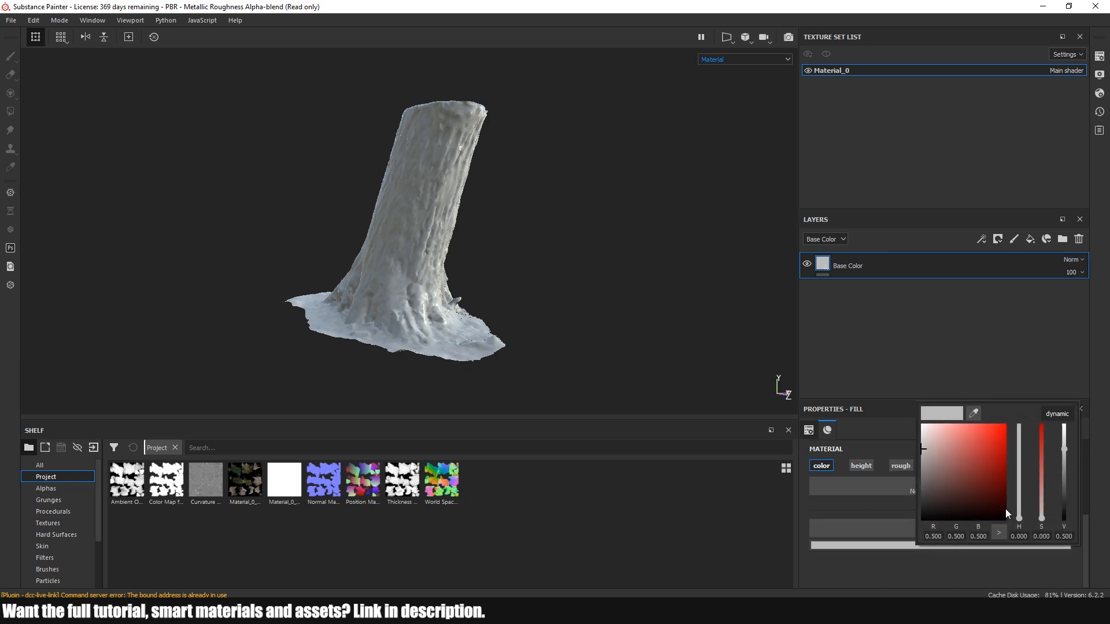
drag(1024, 519, 994, 498)
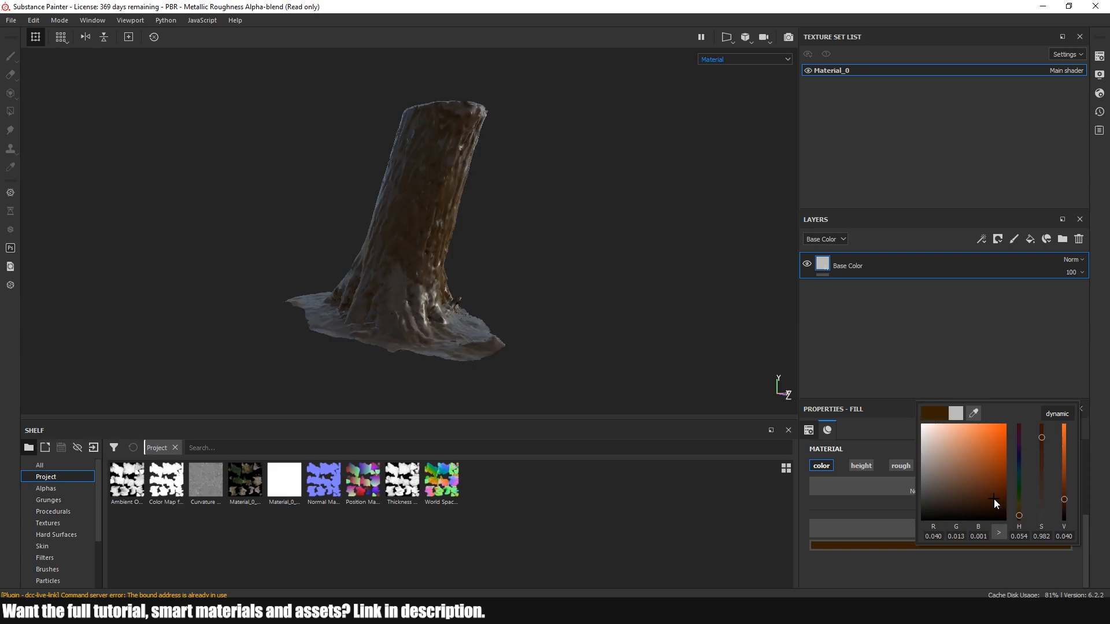
Show only the Base Color channel in the viewport and lighten the layer's brown to RGB 0.056, 0.016, 0.002
click(728, 59)
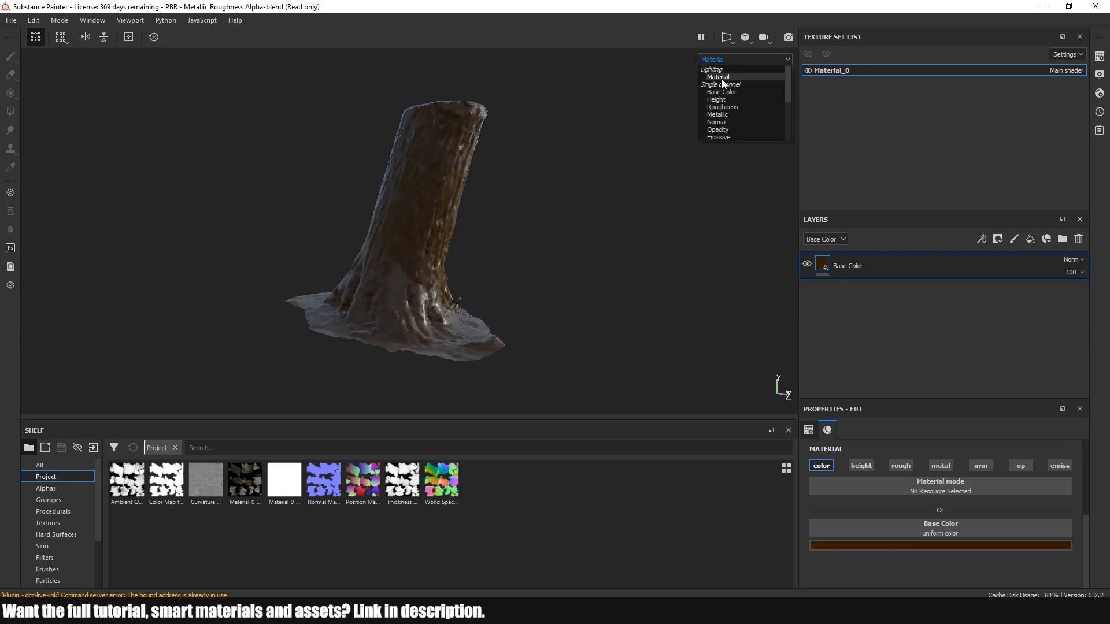
click(719, 91)
alt+drag(409, 237, 398, 238)
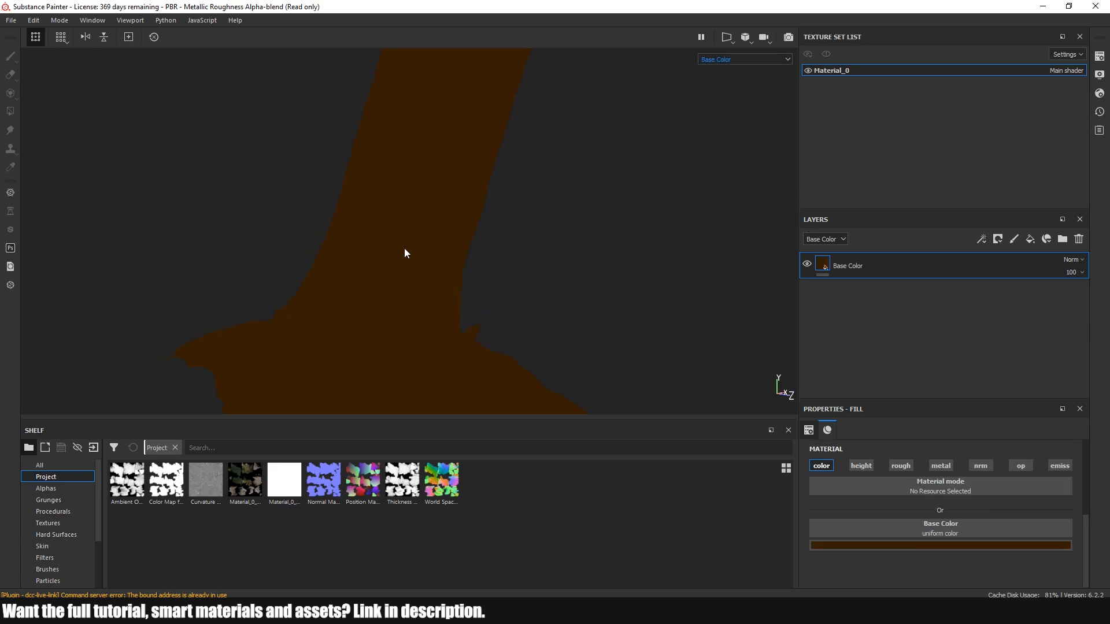
click(948, 545)
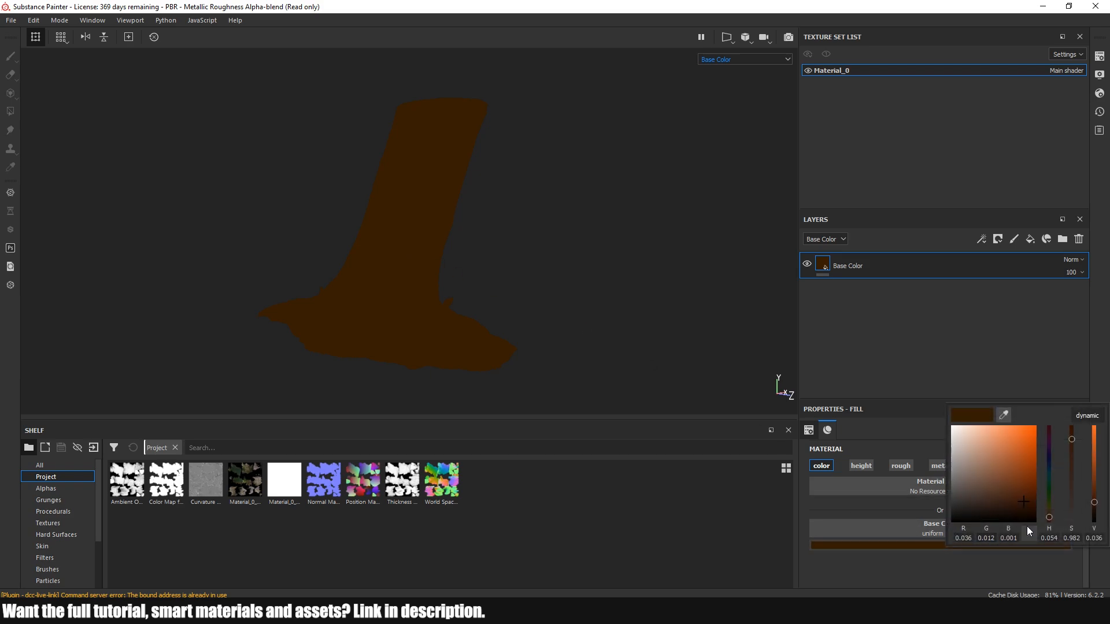
mouse_move(1021, 503)
mouse_down()
mouse_move(1018, 495)
mouse_move(1050, 518)
mouse_move(1018, 497)
mouse_up()
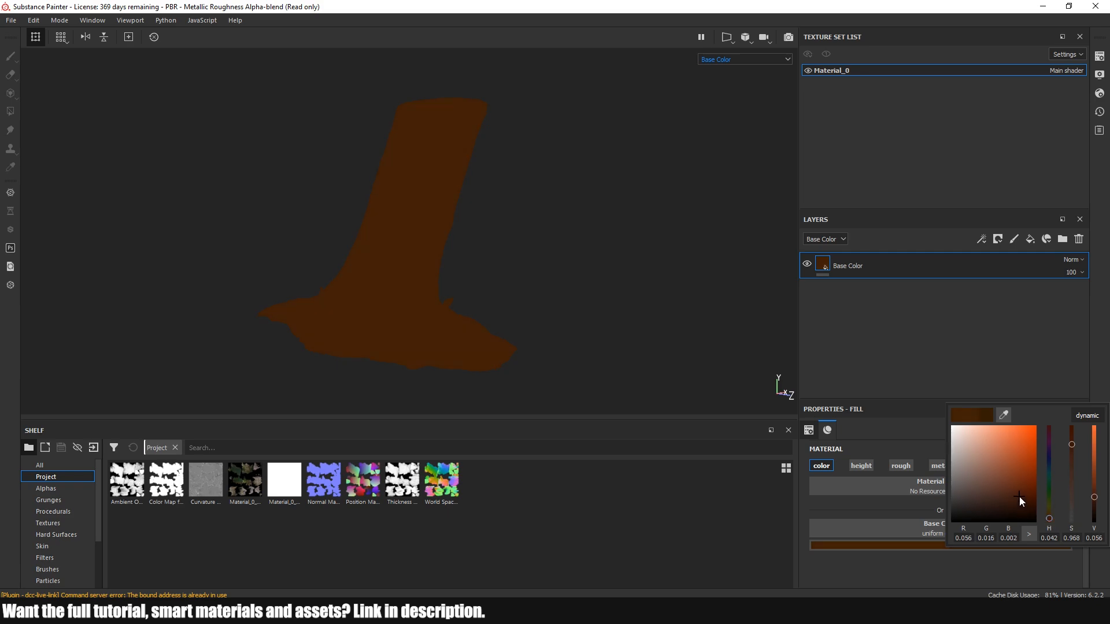
Add a fill layer above Base Color, sampling that layer's brown and brightening it to RGB 0.082, 0.022, 0.002
mouse_move(528, 298)
alt+mouse_down()
mouse_move(511, 330)
mouse_move(525, 303)
alt+mouse_up()
click(1031, 239)
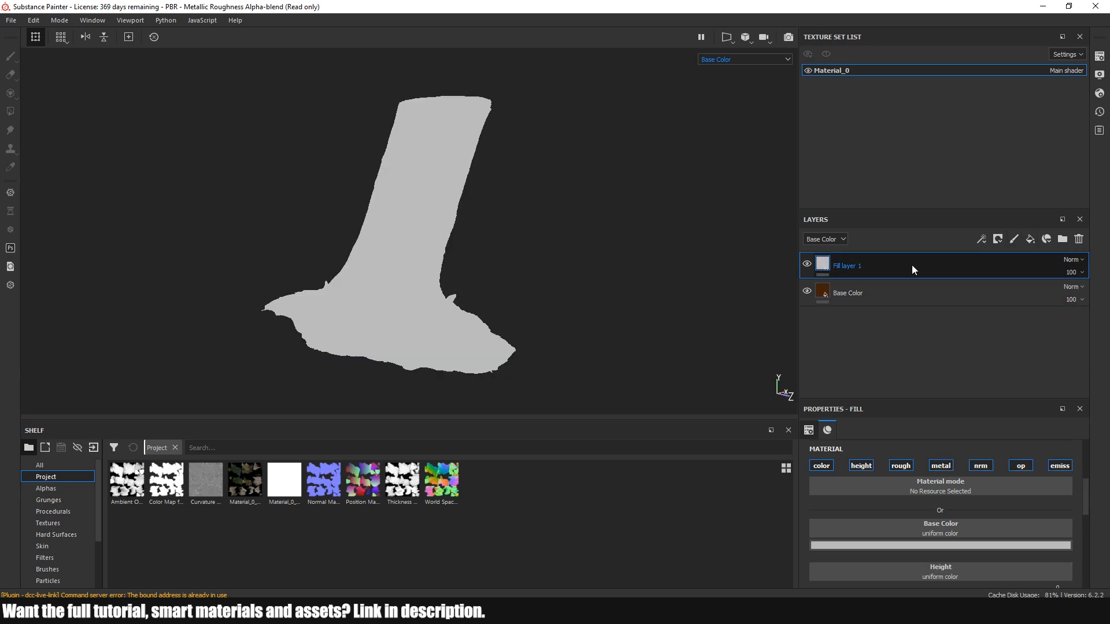
click(934, 546)
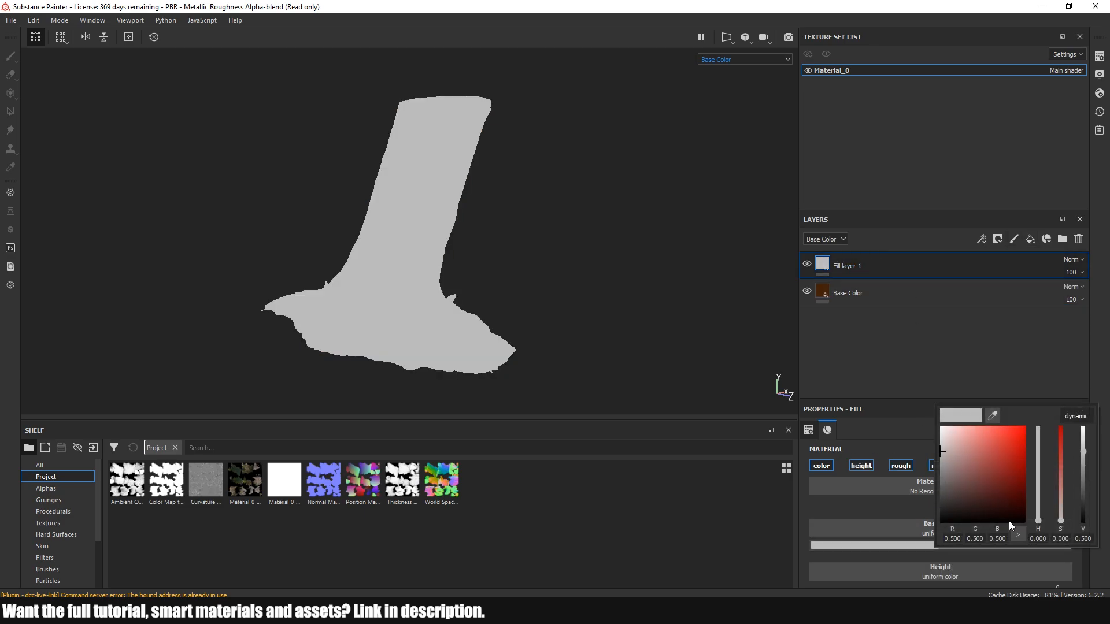
click(993, 416)
click(827, 284)
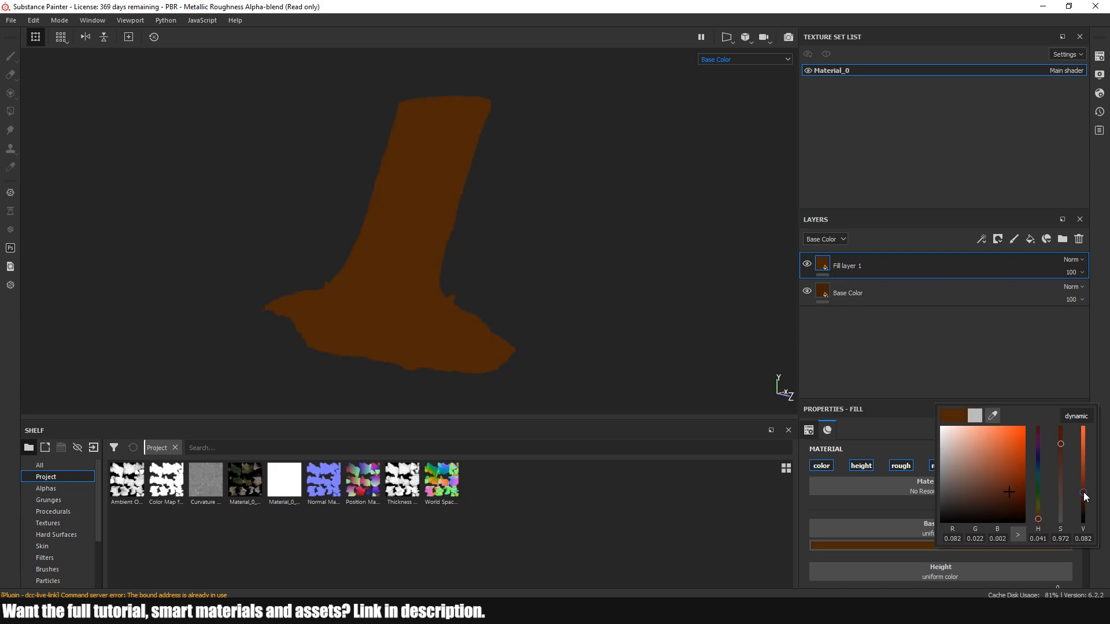
Rename the new fill layer to Color Vr 1 and add a black mask to it
click(844, 267)
double_click(843, 267)
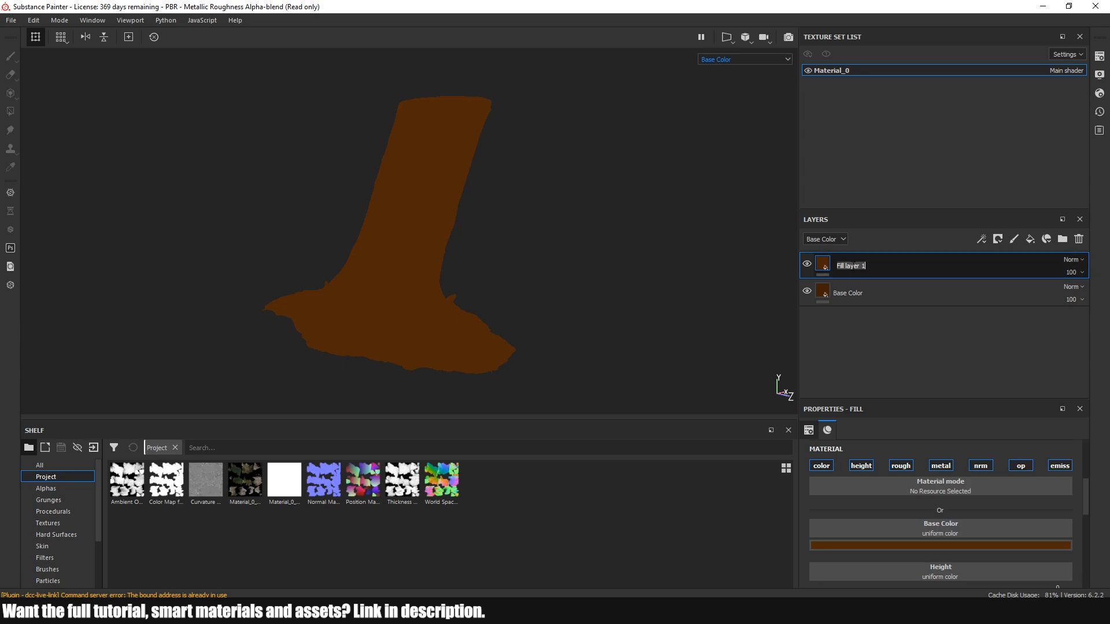
text(Color Vr)
key(Return)
right_click(876, 267)
click(936, 20)
Add a fill to the Color Vr 1 mask and assign it the Grunge Leaks texture
right_click(930, 265)
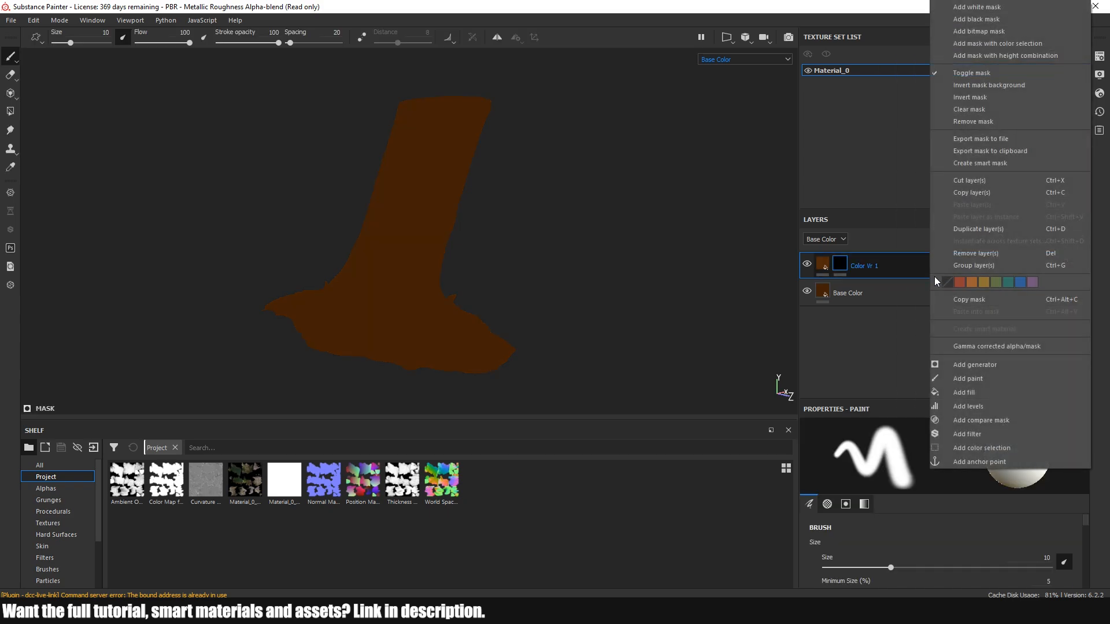
click(963, 392)
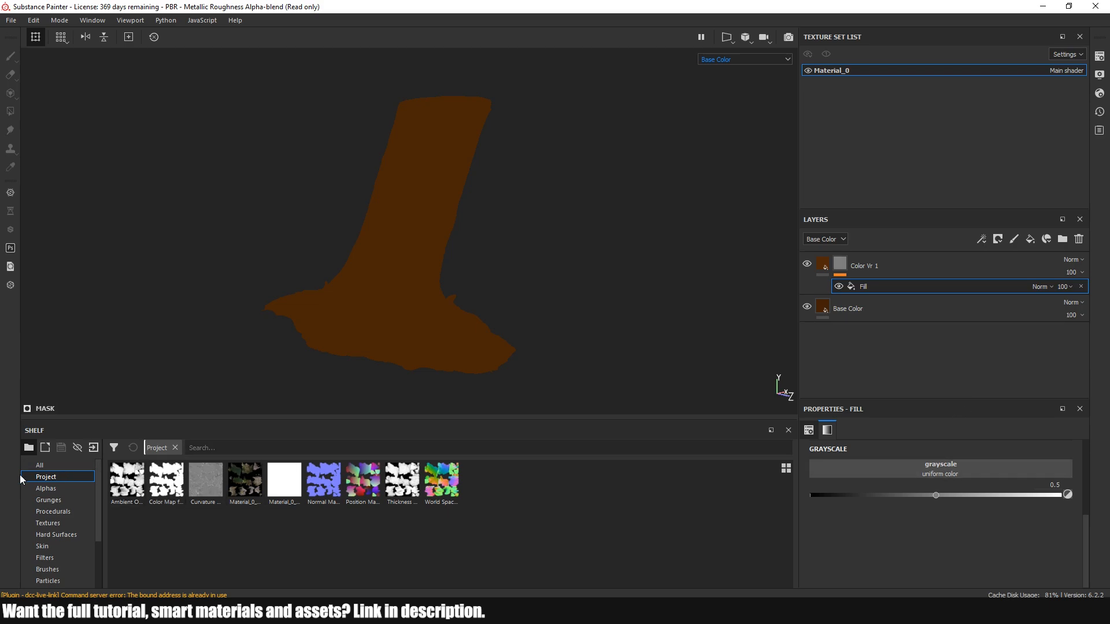
click(45, 500)
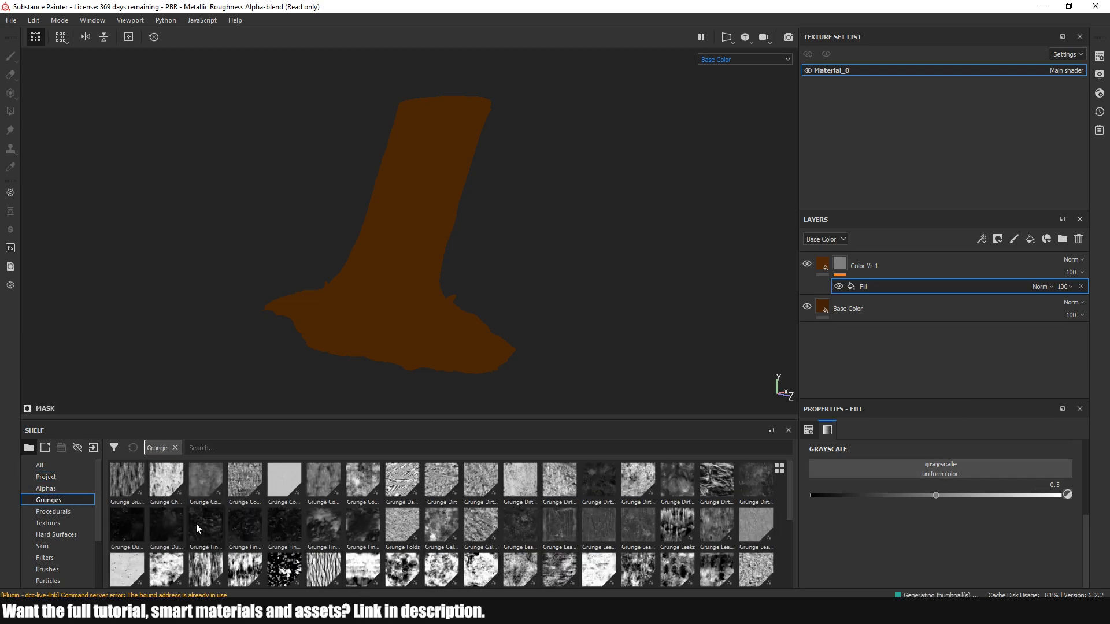
click(264, 448)
text(leaks)
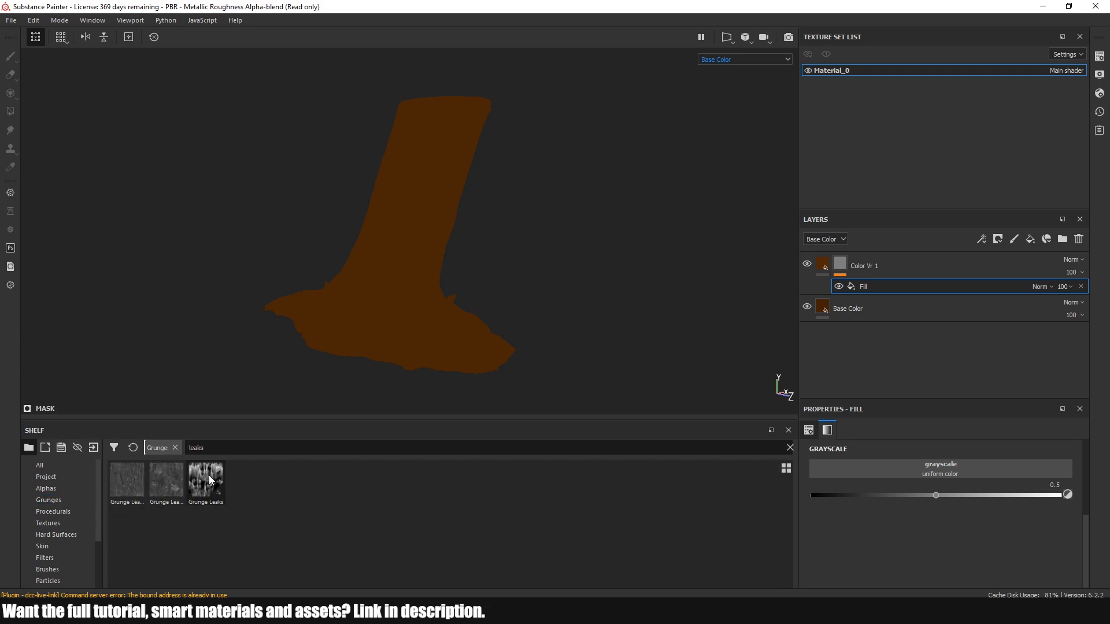
mouse_move(209, 480)
drag(209, 480, 876, 467)
scroll(398, 209, up, 3)
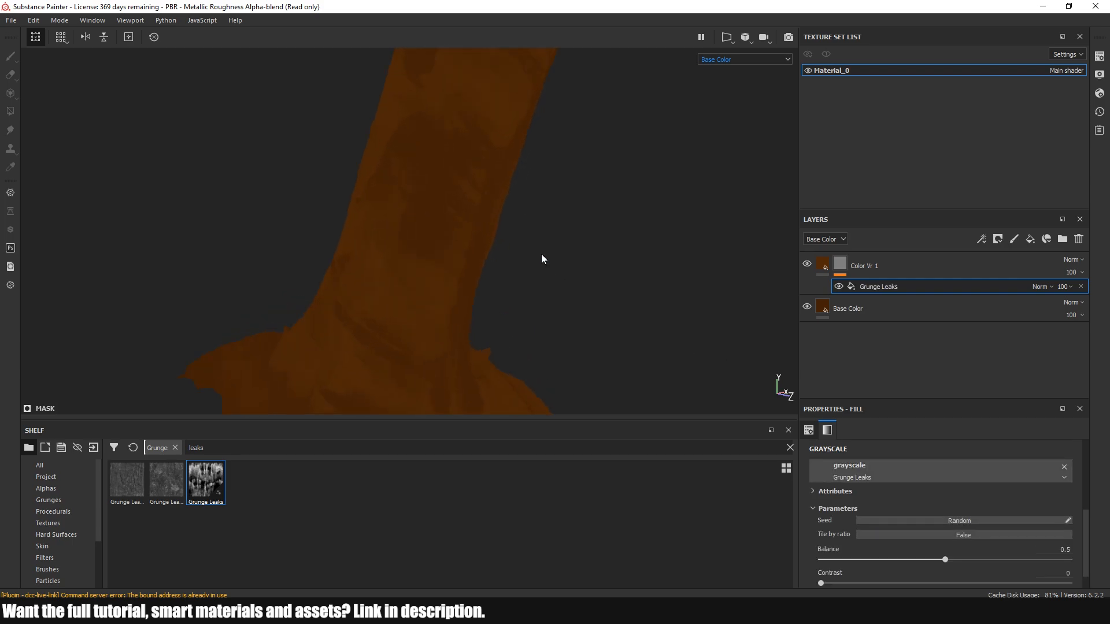
alt+drag(573, 261, 503, 264)
scroll(511, 262, down, 3)
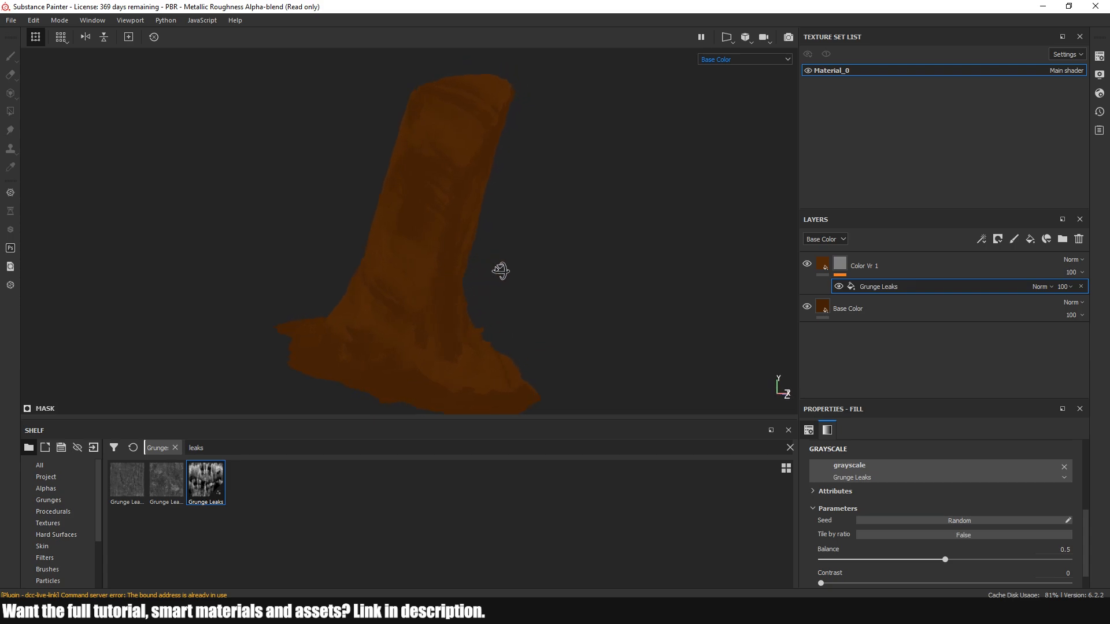
Add a Blur Slope filter above Grunge Leaks in the Color Vr 1 mask
click(911, 266)
right_click(911, 266)
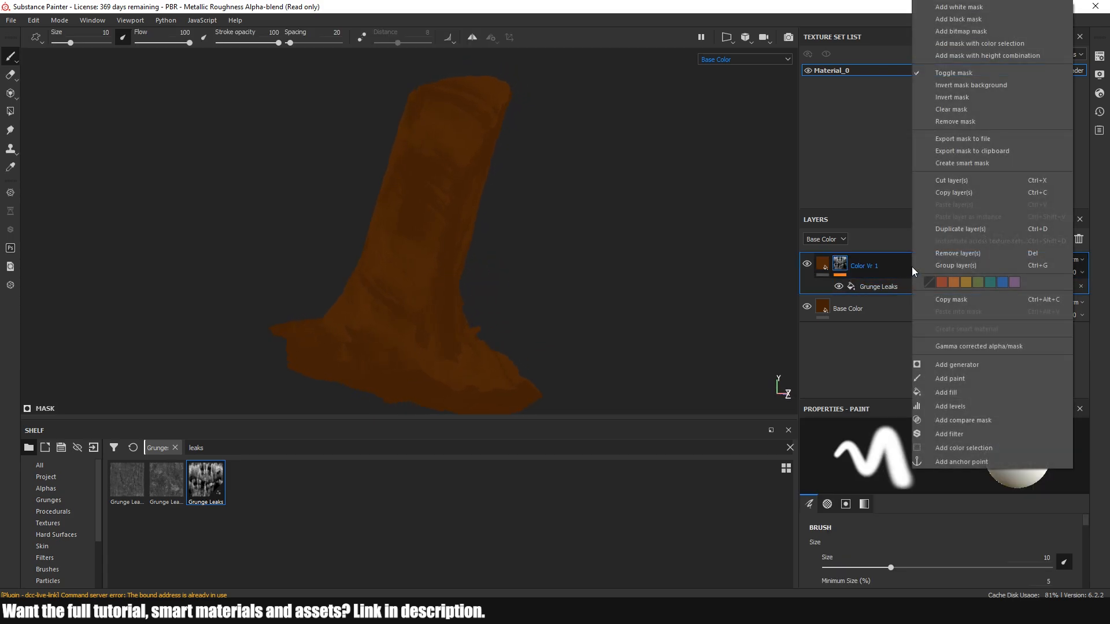
click(959, 425)
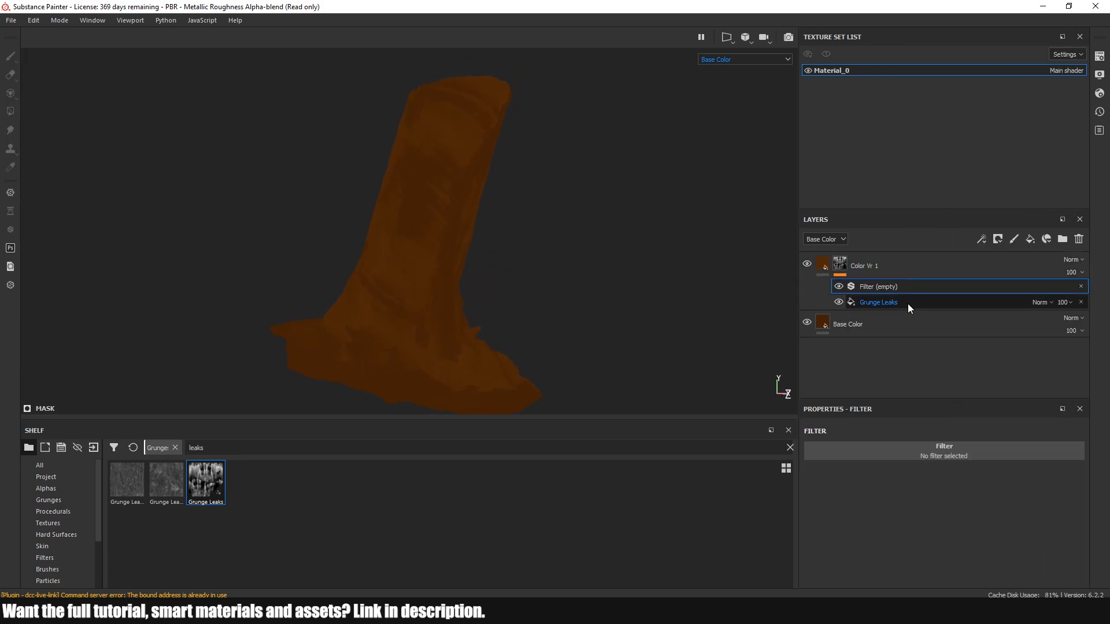
click(905, 451)
click(923, 515)
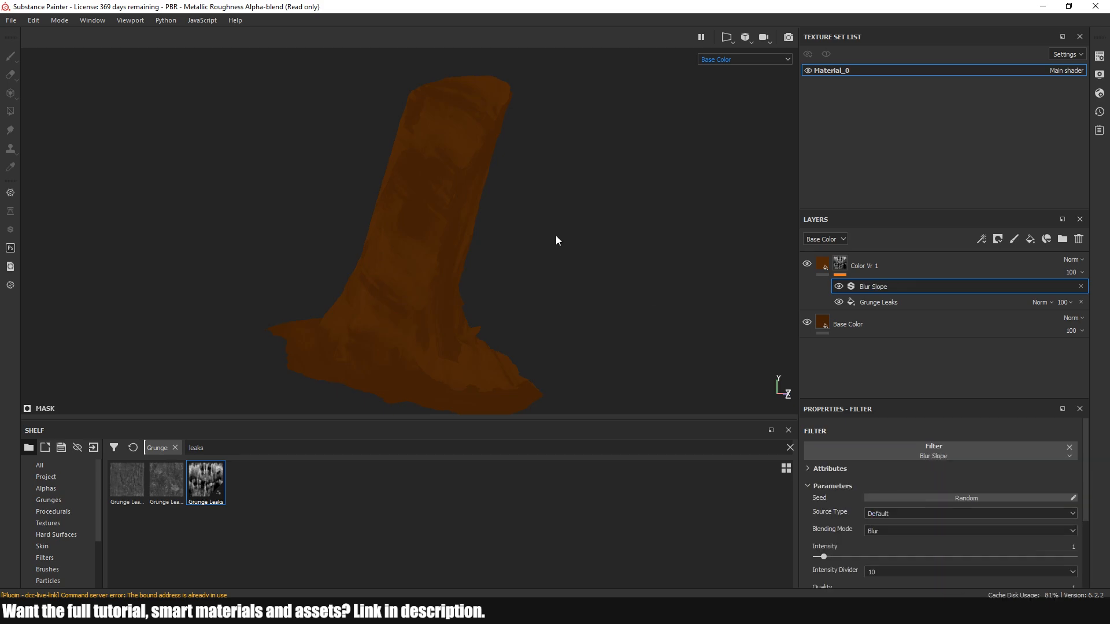
alt+drag(555, 240, 387, 284)
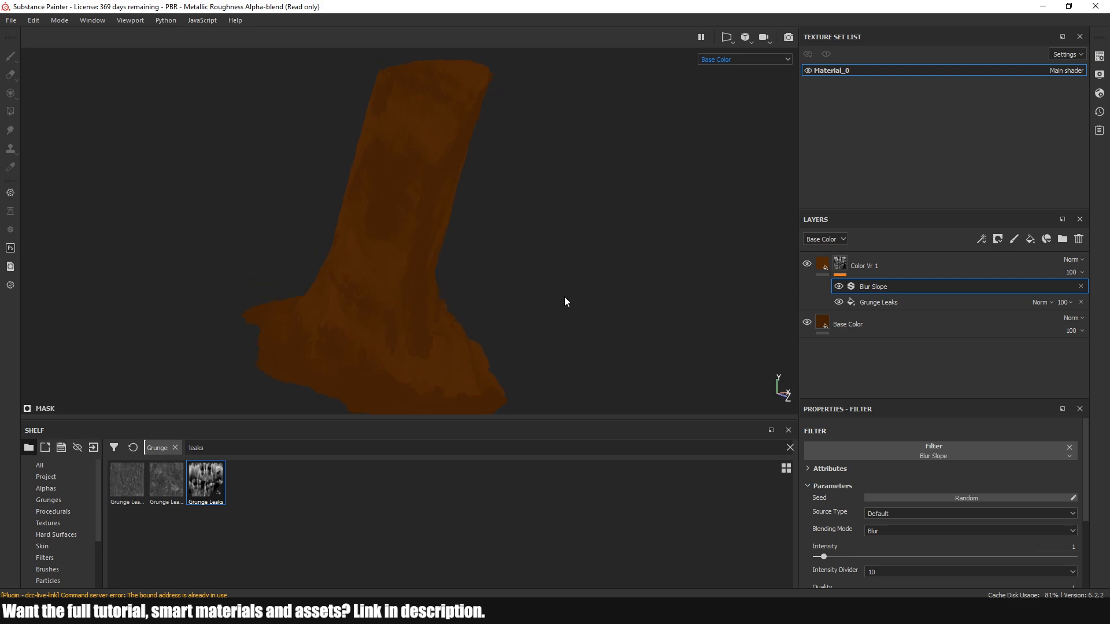
Duplicate the Color Vr 1 layer and brighten the copy's base color to a value of 0.125
click(905, 276)
right_click(905, 277)
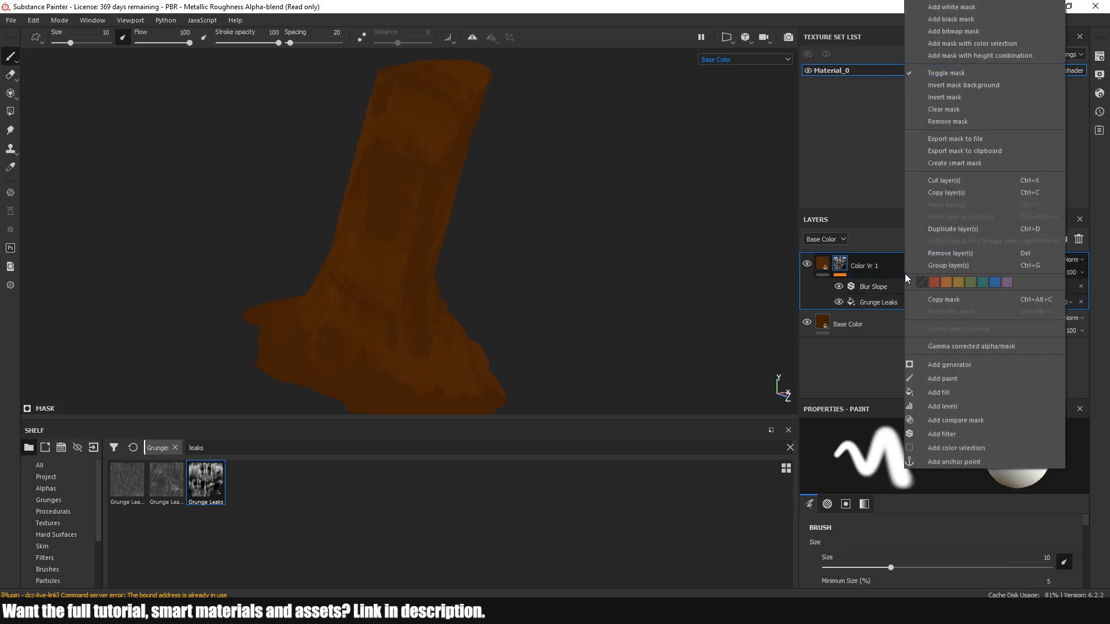
click(933, 231)
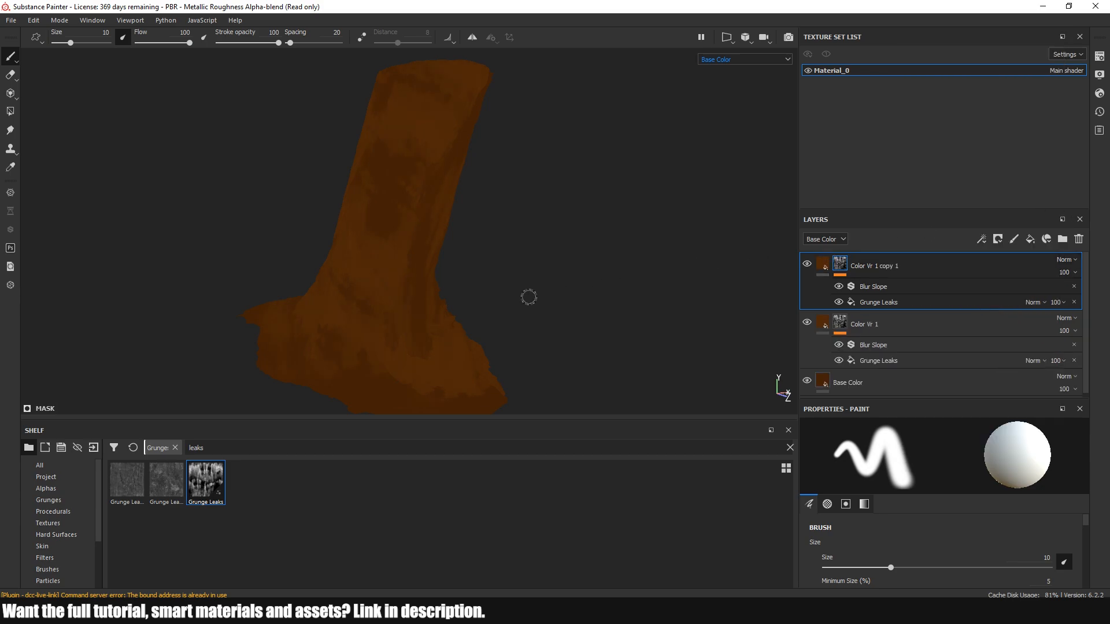
click(823, 264)
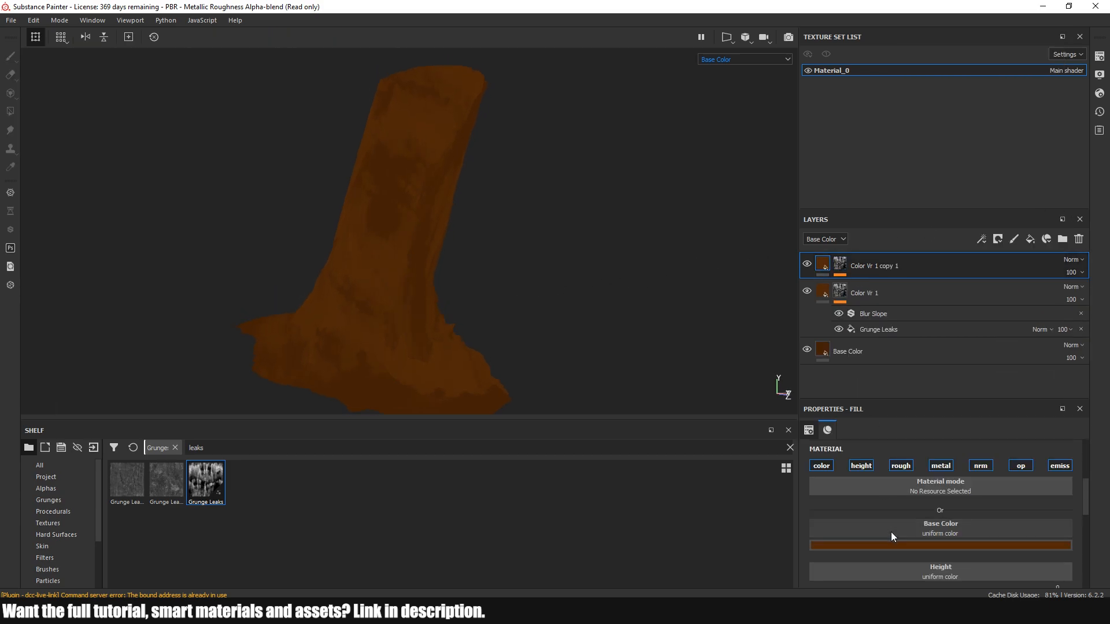
click(896, 543)
click(1045, 480)
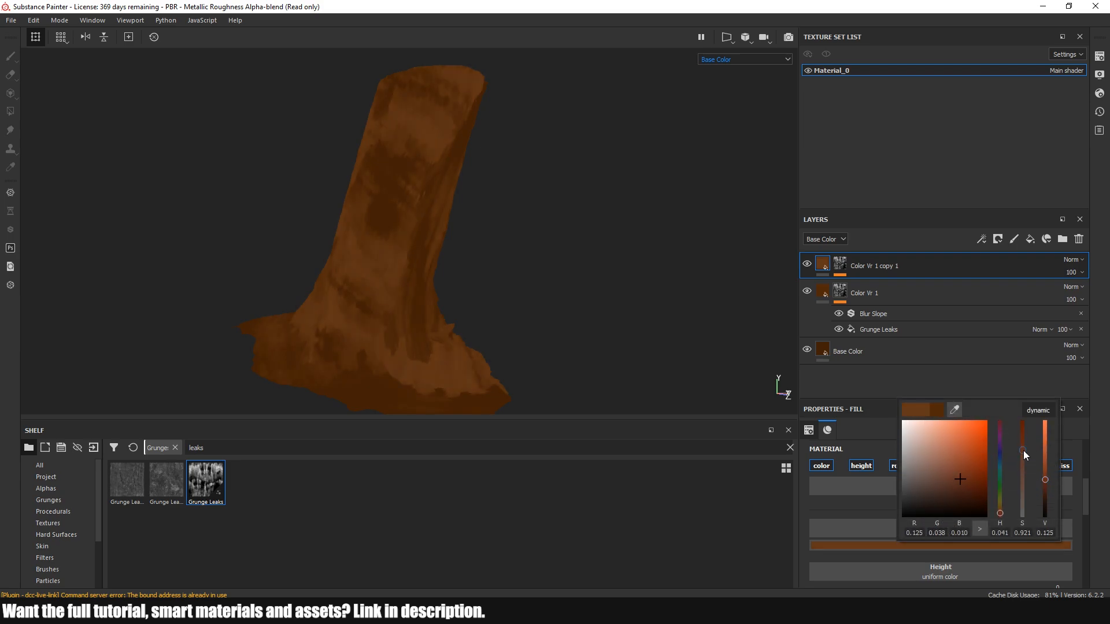
Set the UV scale of the Grunge Leaks fill in the top copy's mask to 0.47
click(842, 266)
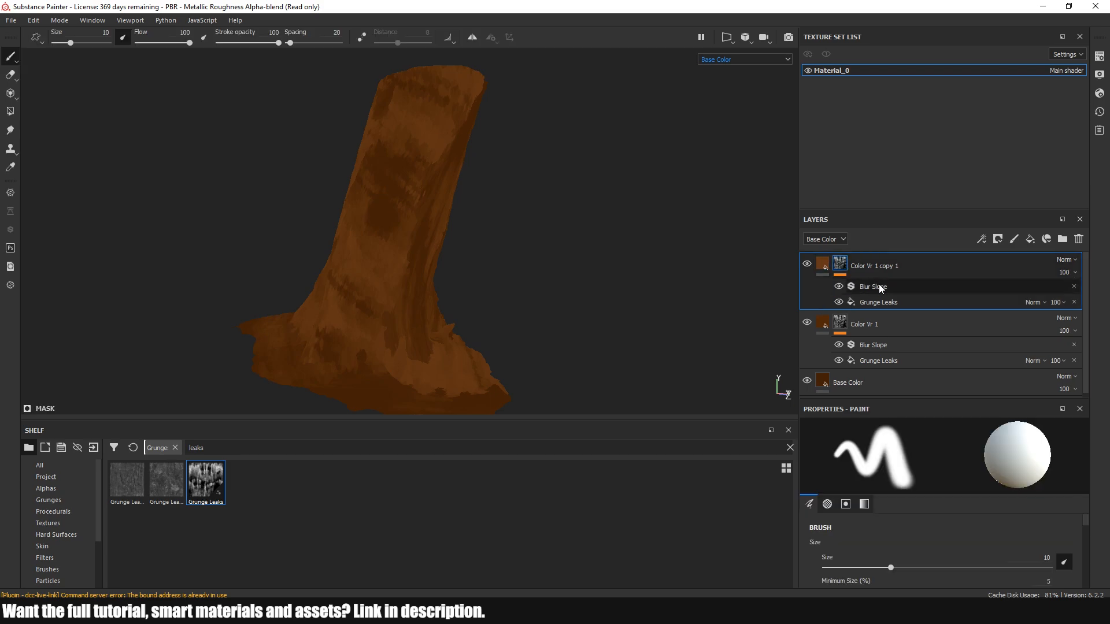
click(887, 304)
scroll(875, 508, up, 2)
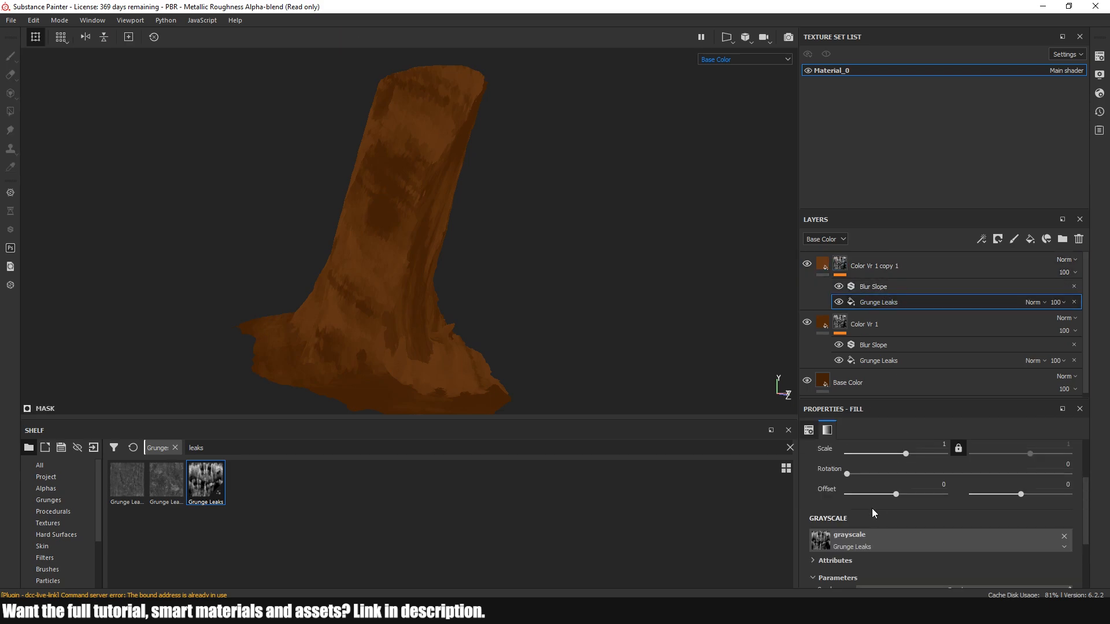
drag(906, 452, 903, 454)
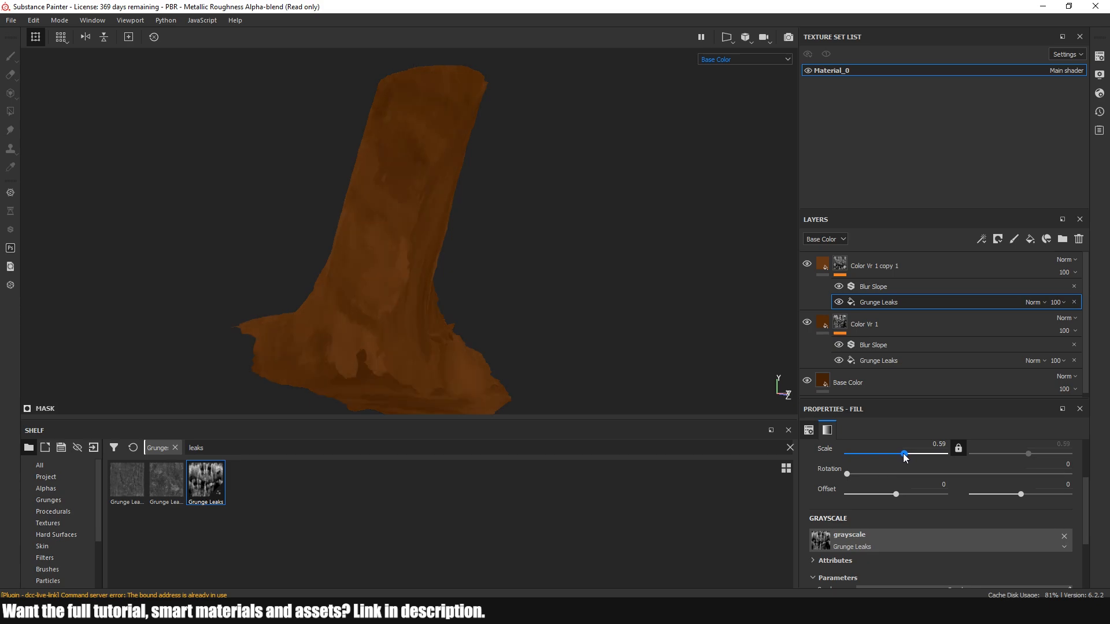
alt+drag(456, 269, 537, 267)
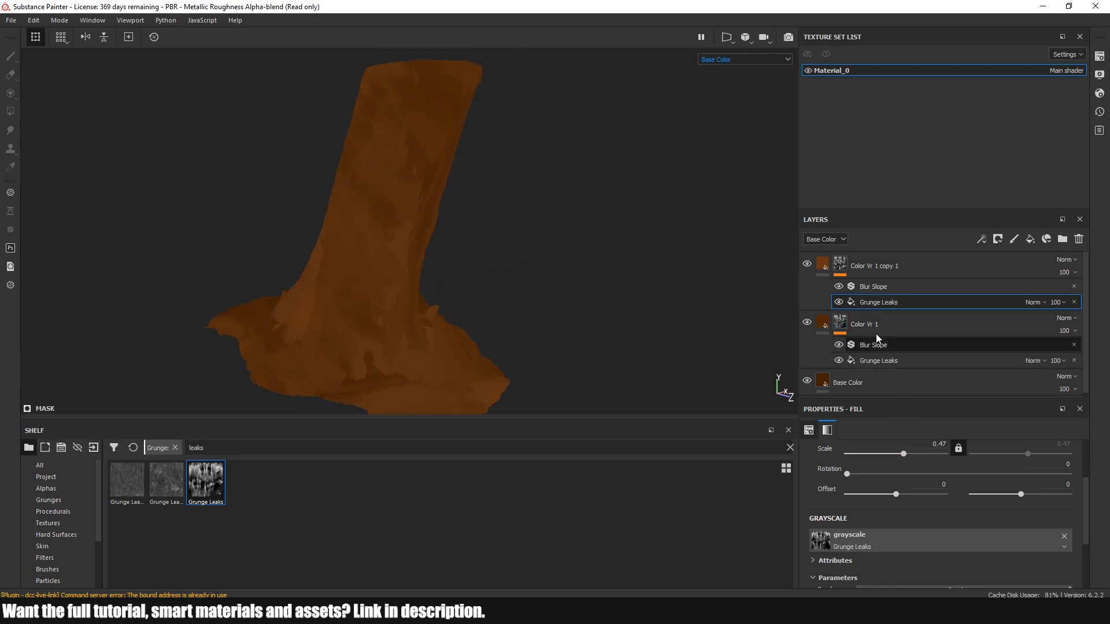
Shift the top copy's base color toward yellow, to RGB 0.125, 0.046, 0.008, and compare the trunk with and without the layer
click(823, 267)
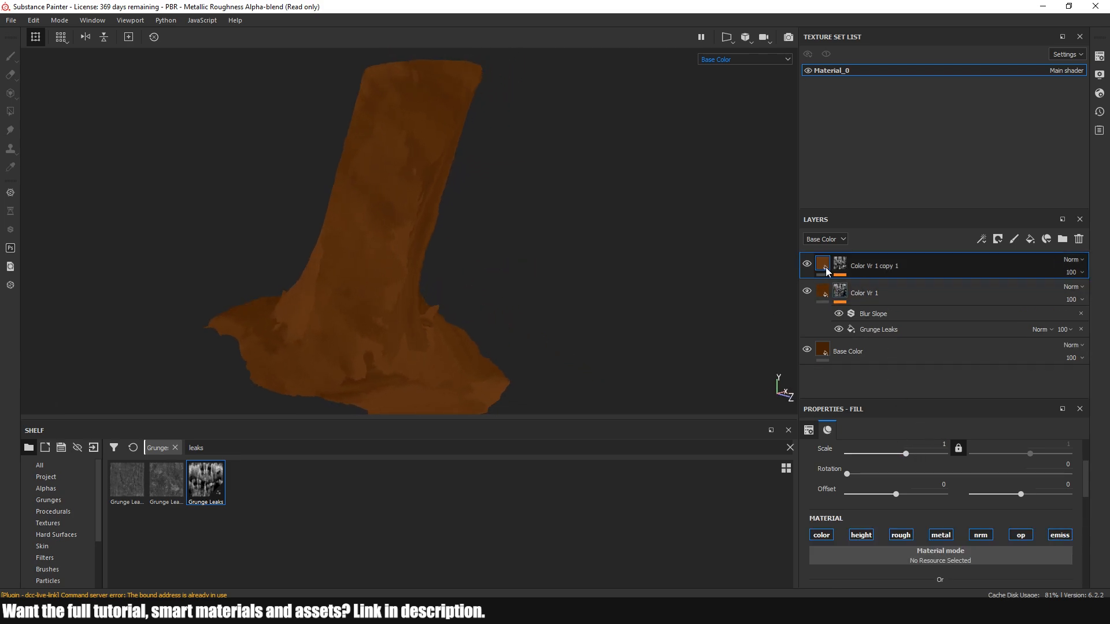
click(945, 557)
click(813, 573)
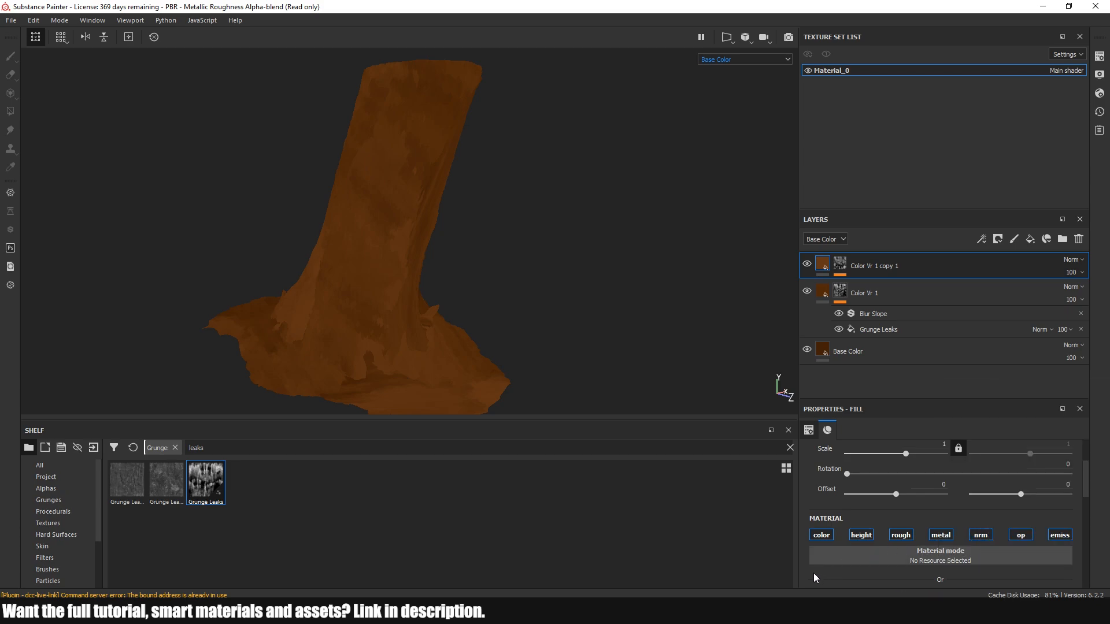
scroll(814, 573, down, 3)
click(924, 444)
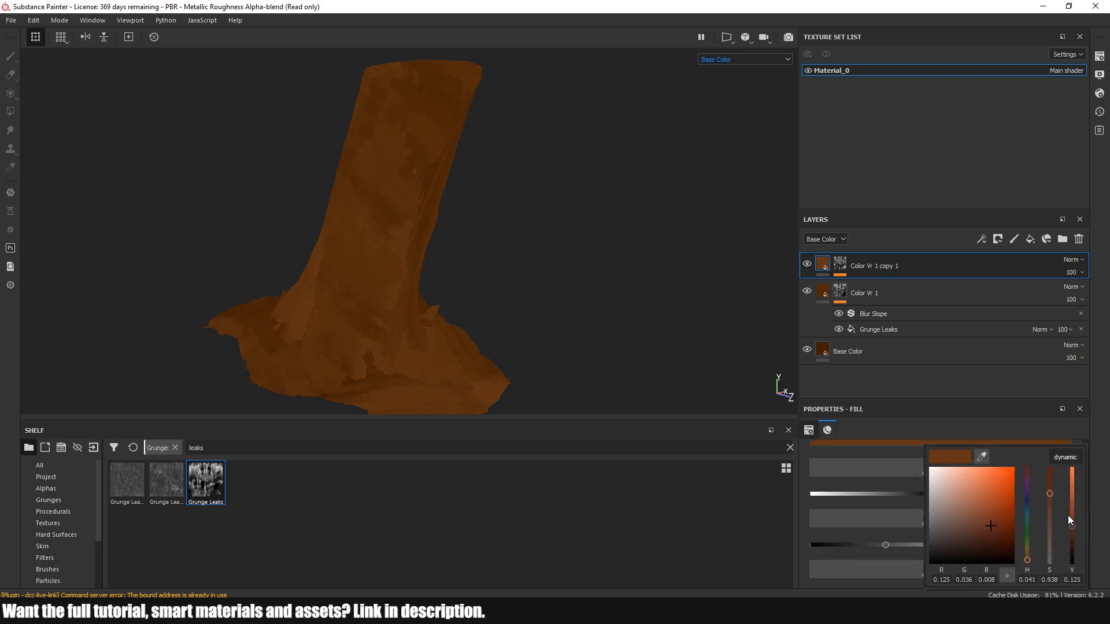
click(1028, 558)
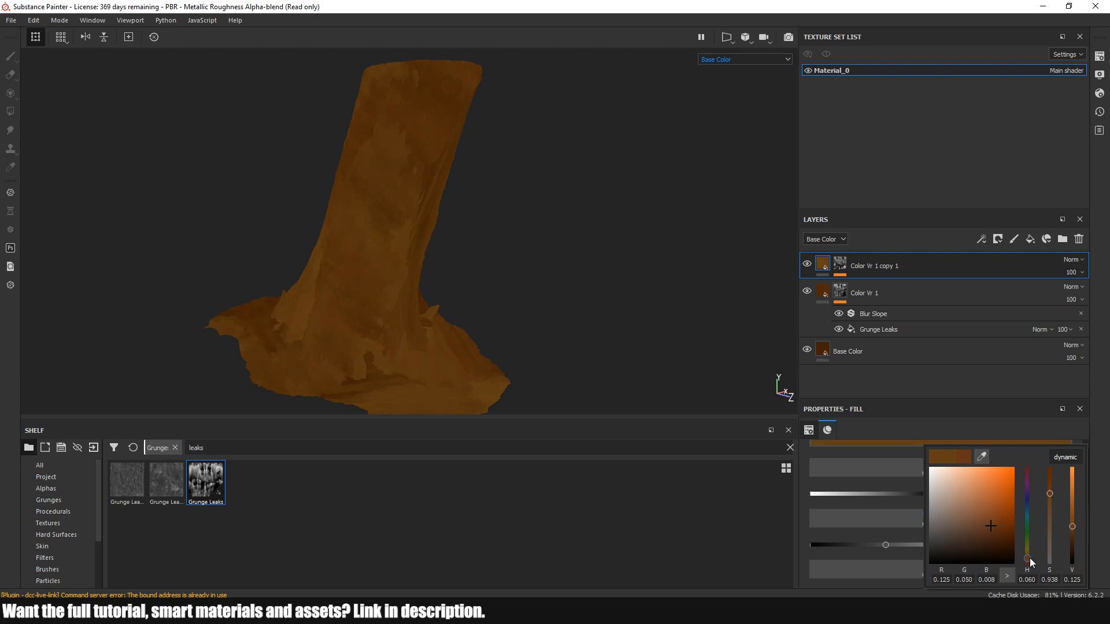
mouse_move(511, 223)
alt+mouse_down()
mouse_move(358, 212)
mouse_move(523, 241)
alt+mouse_up()
click(811, 264)
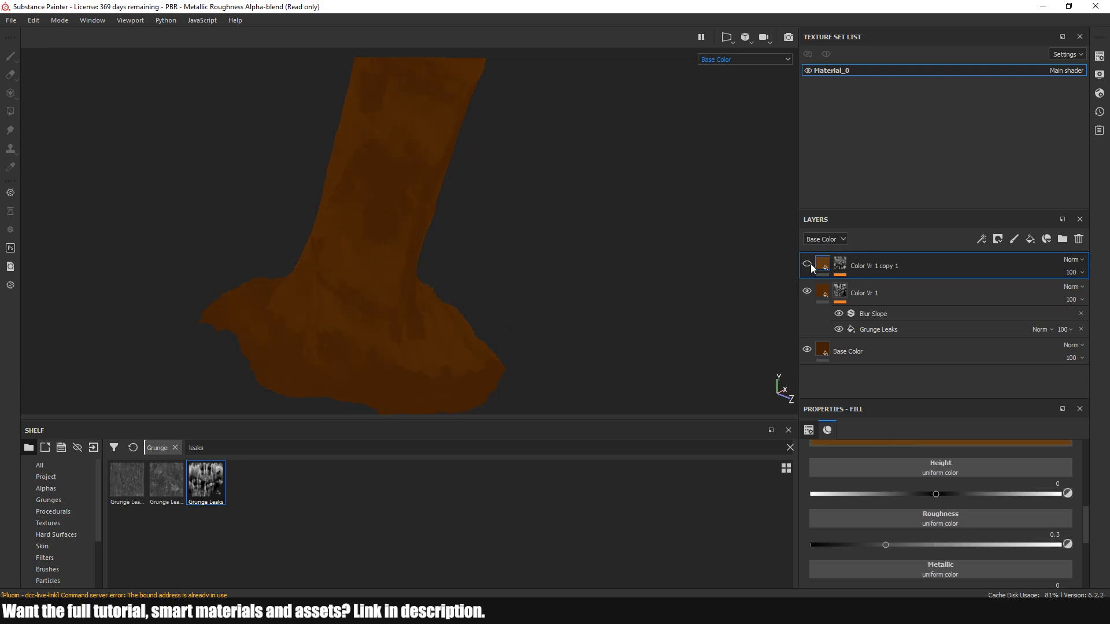
click(810, 264)
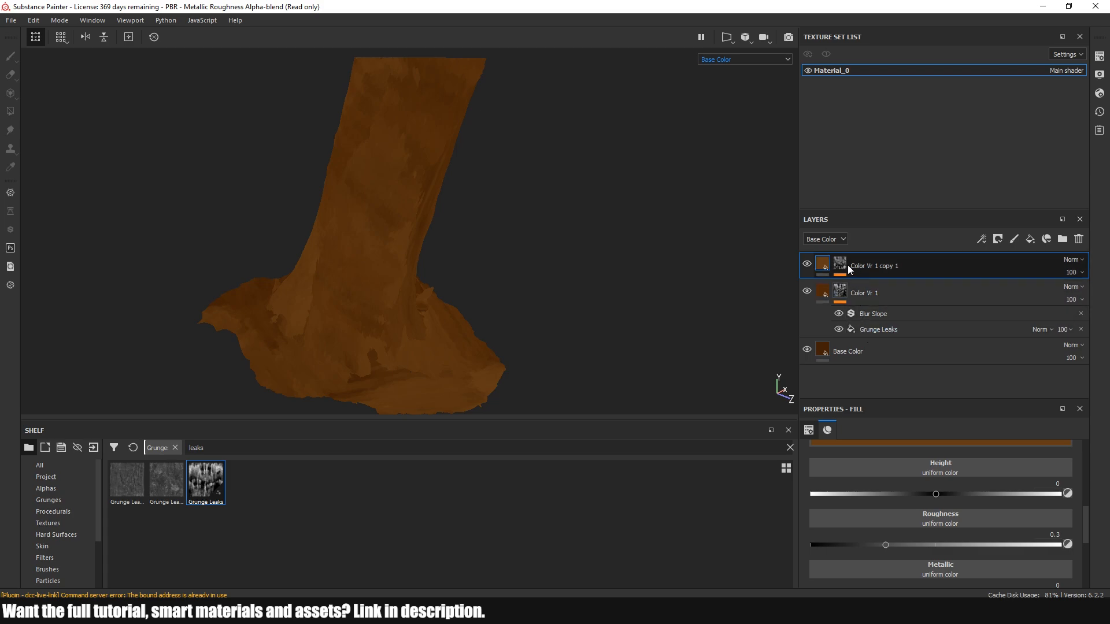
Rotate the Grunge Leaks fill in the top copy's mask to 42.3
click(842, 266)
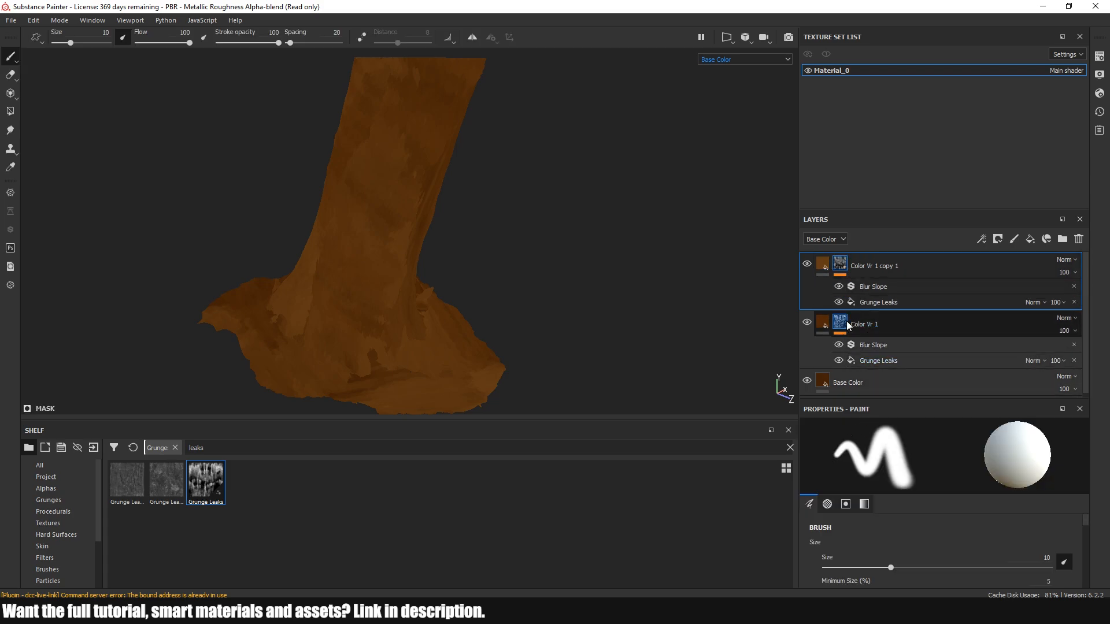
click(875, 303)
scroll(903, 467, up, 5)
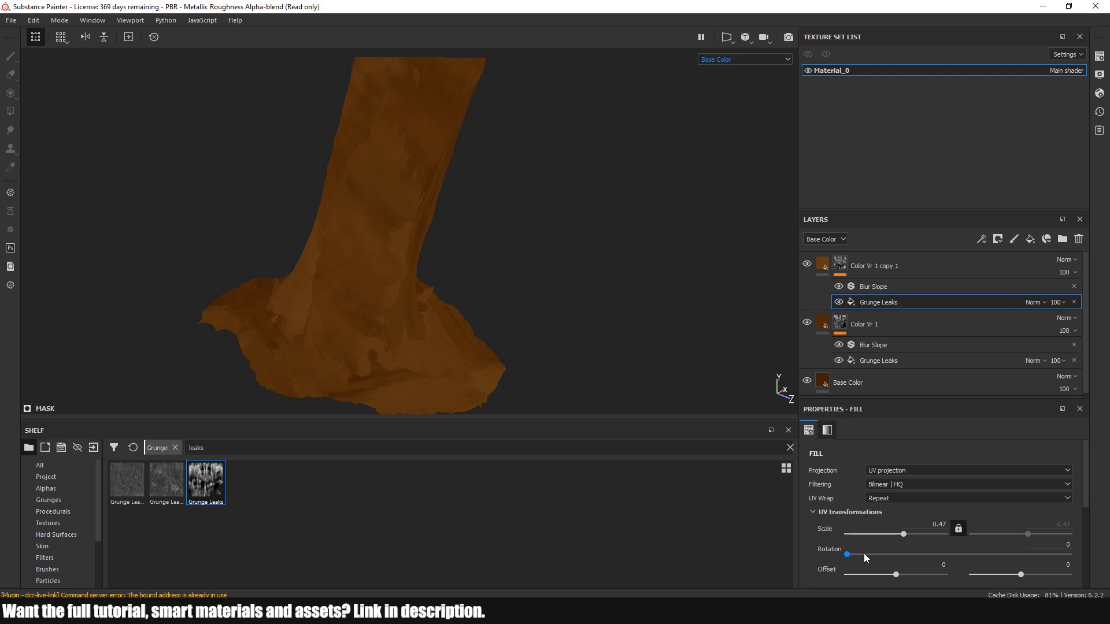
drag(850, 555, 873, 559)
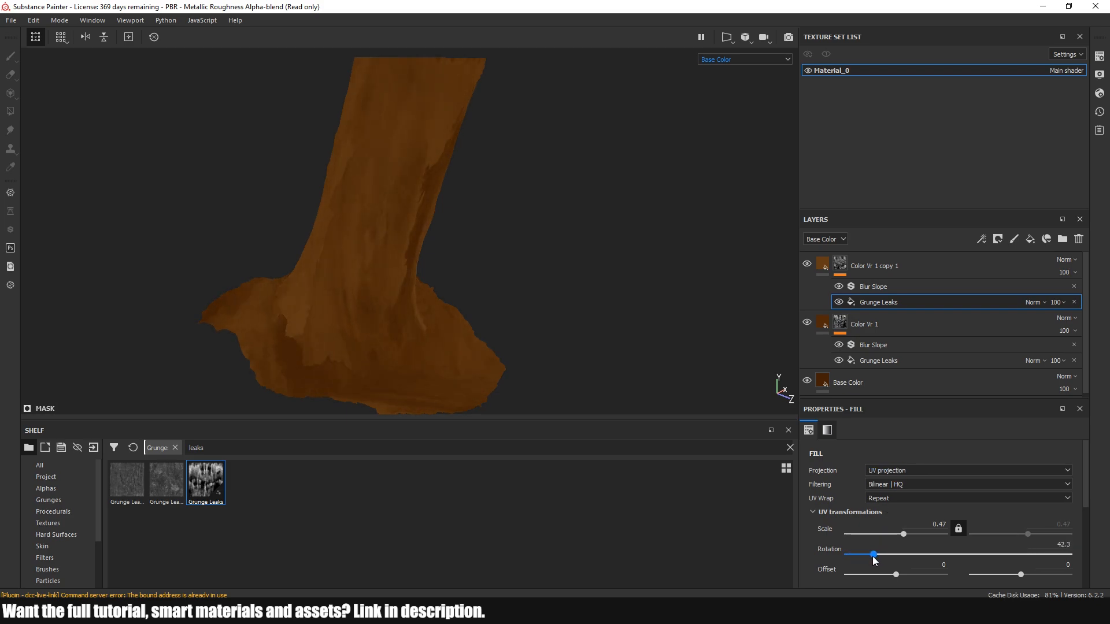
Lower the opacity of the duplicated Color Vr 1 layer to 38
click(1066, 272)
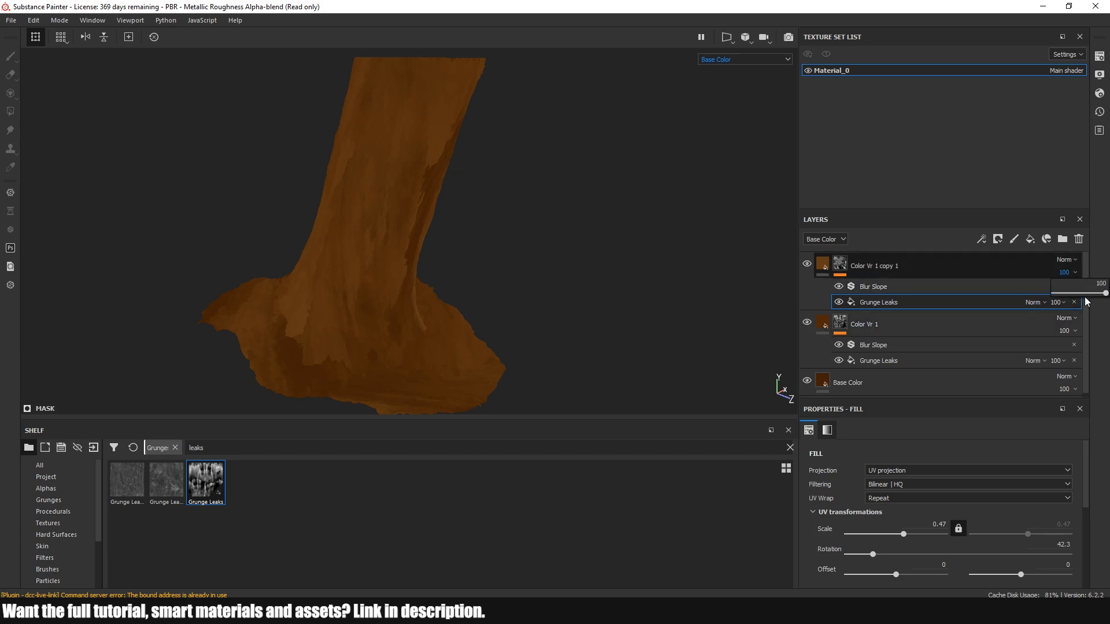
click(1086, 293)
drag(1071, 297, 1073, 297)
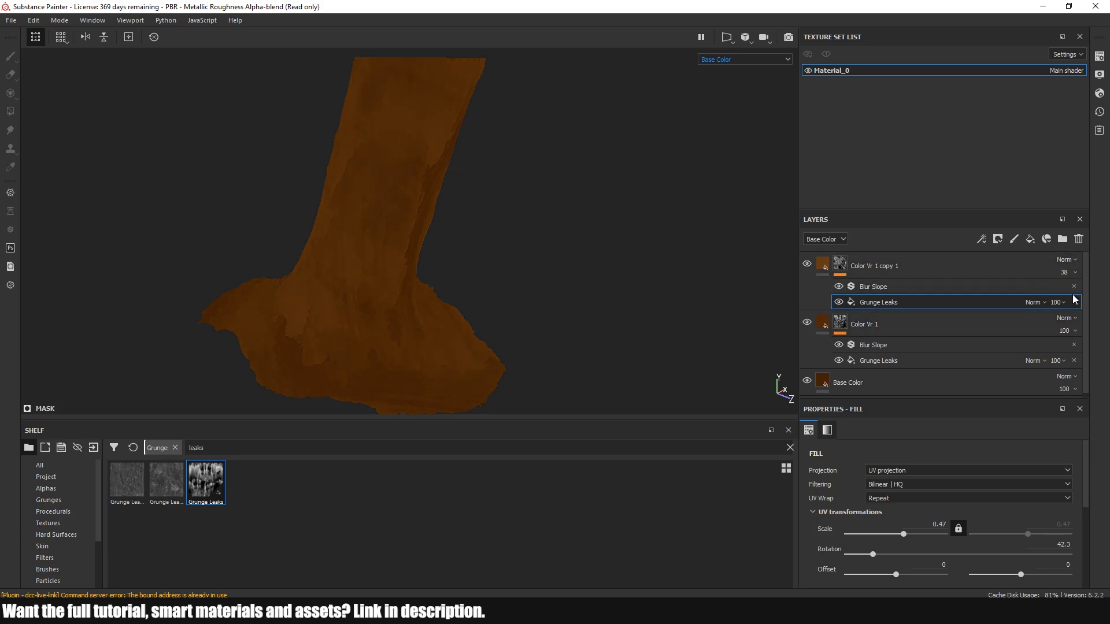
Compare the trunk with the two color variation layers hidden and shown, and inspect the result from several angles
alt+drag(403, 293, 463, 267)
click(807, 264)
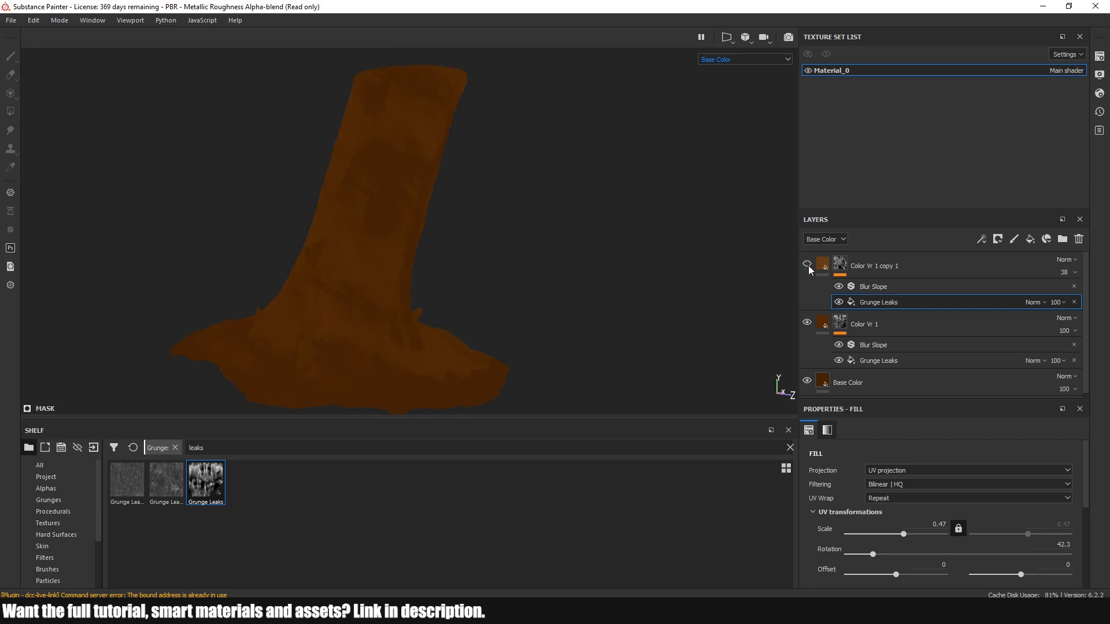
click(807, 265)
click(808, 265)
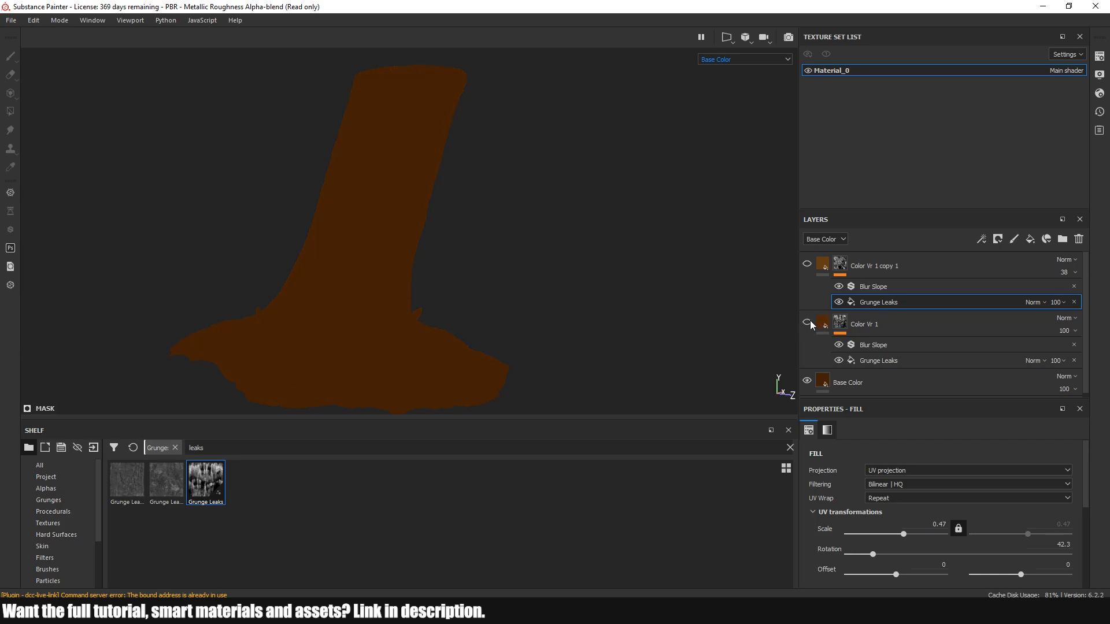
click(809, 265)
alt+drag(613, 264, 530, 273)
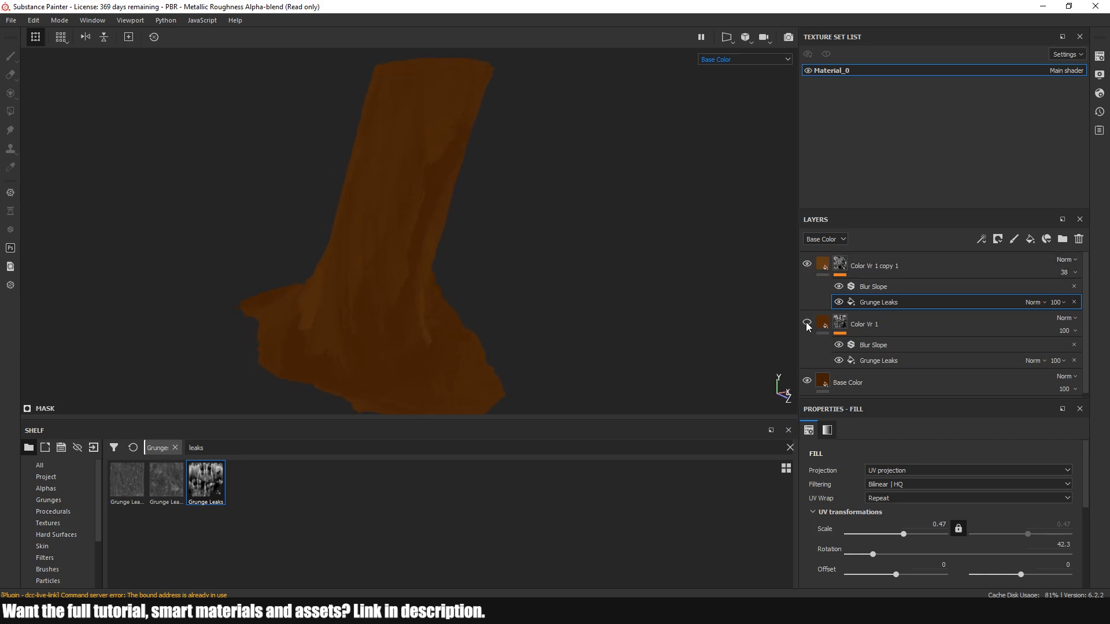
scroll(406, 231, up, 3)
alt+drag(405, 213, 375, 289)
scroll(375, 289, down, 5)
alt+middle_drag(389, 307, 440, 237)
alt+drag(450, 333, 426, 268)
Rename the copied layer to Color Vr 2 and duplicate it
click(879, 272)
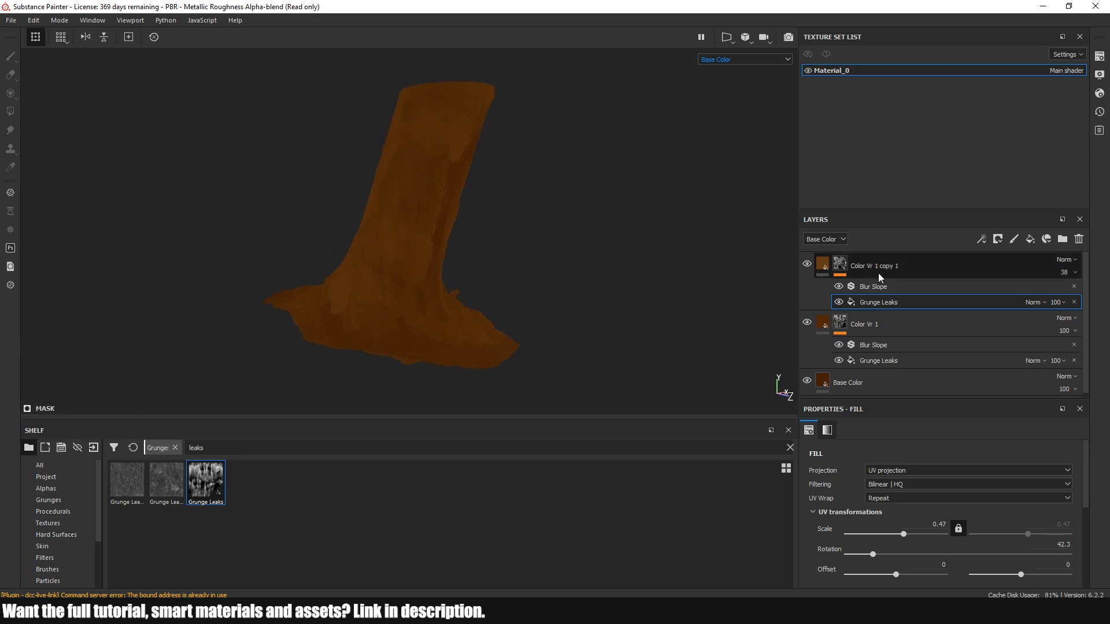
text(C)
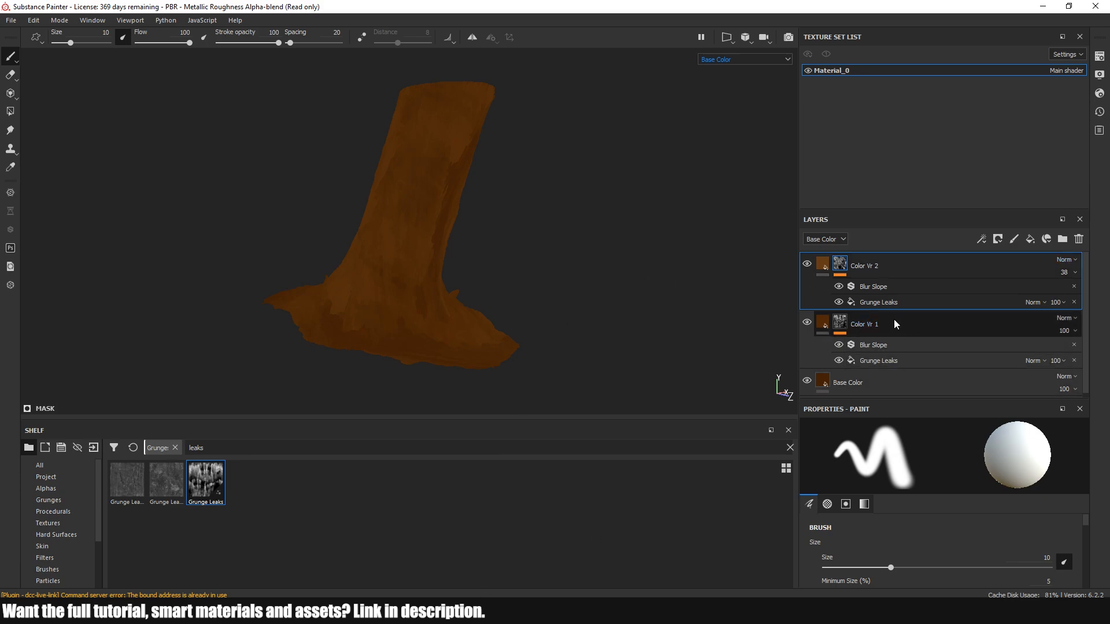
right_click(906, 273)
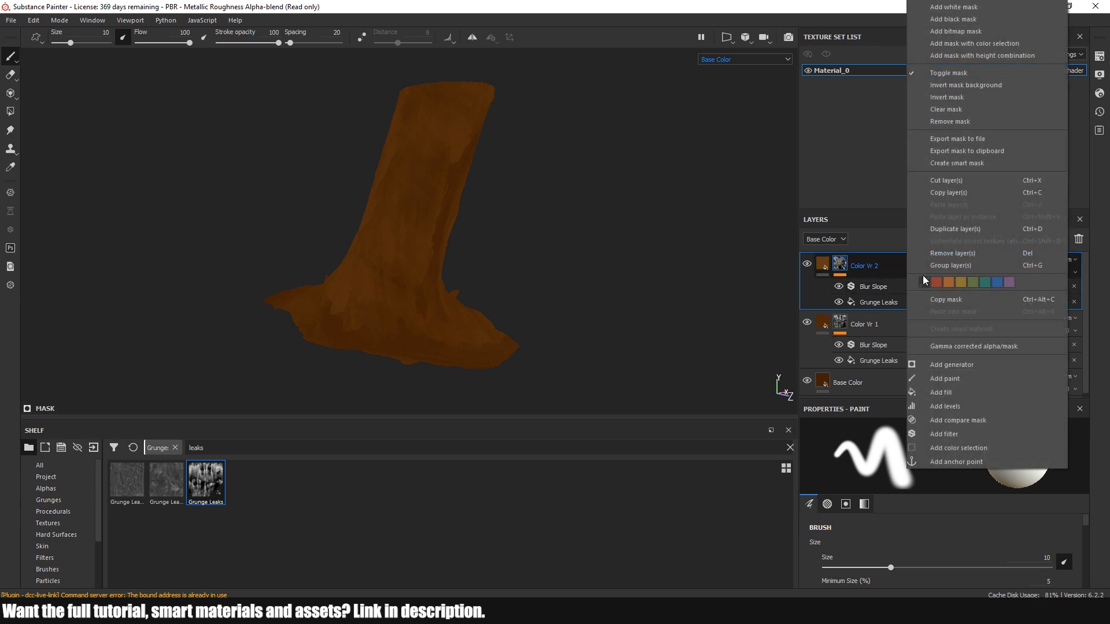
click(948, 230)
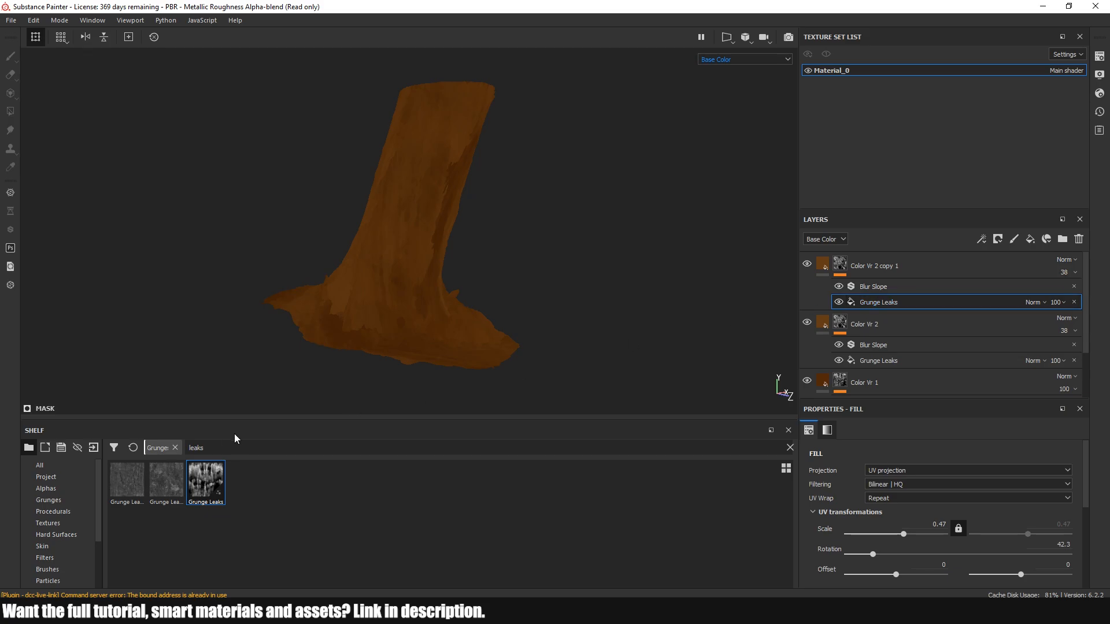
Search the grunges for splash and replace Grunge Leaks with Grunge Splashes Dusty in the mask of the Color Vr 2 duplicate
drag(211, 448, 162, 450)
text(splash)
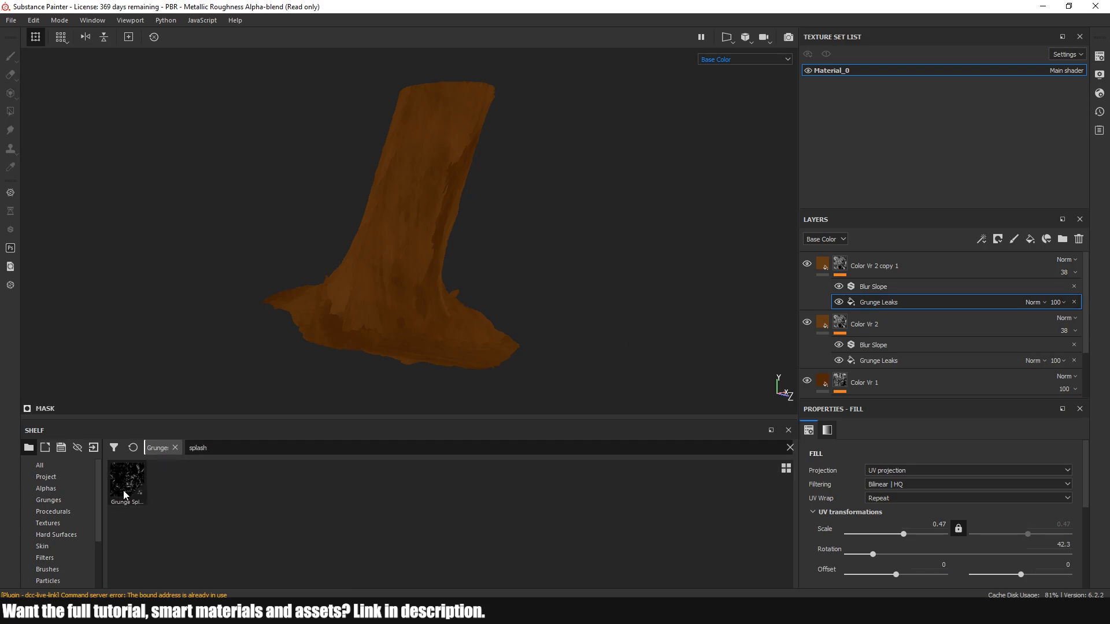
scroll(898, 494, down, 5)
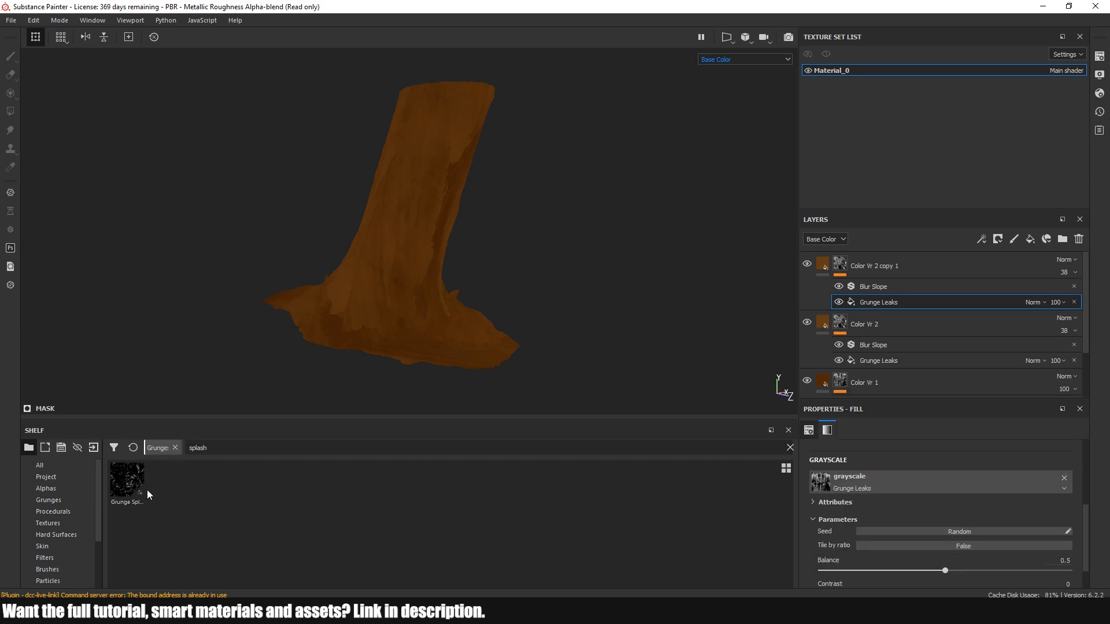
drag(123, 489, 864, 486)
scroll(456, 176, up, 3)
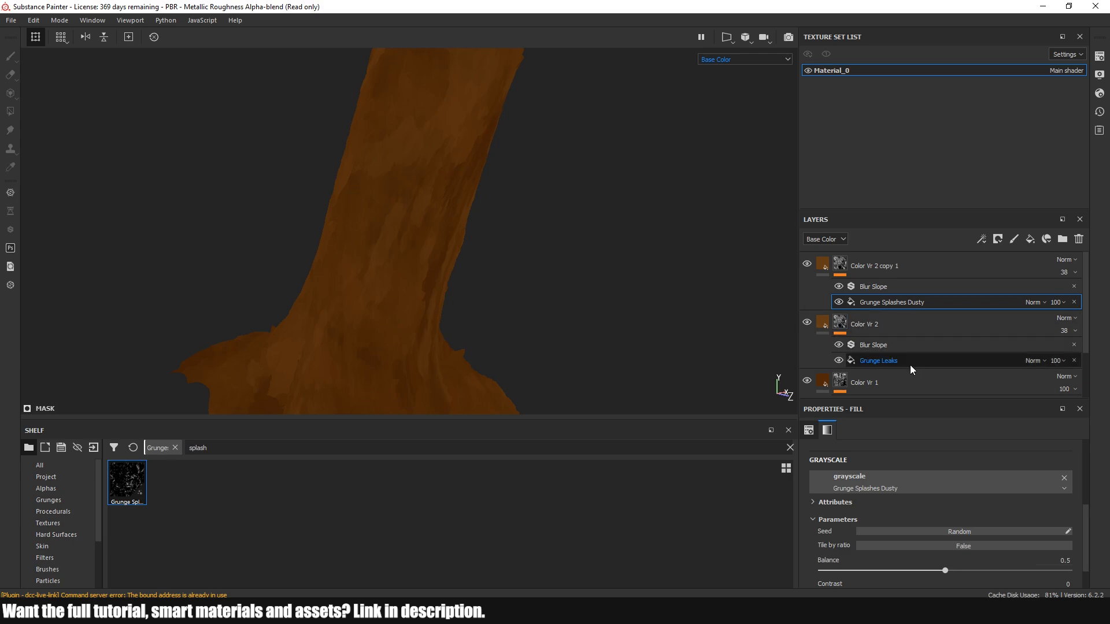
Desaturate the base color of the Color Vr 2 duplicate to RGB 0.125, 0.062, 0.032
scroll(888, 500, down, 5)
click(821, 271)
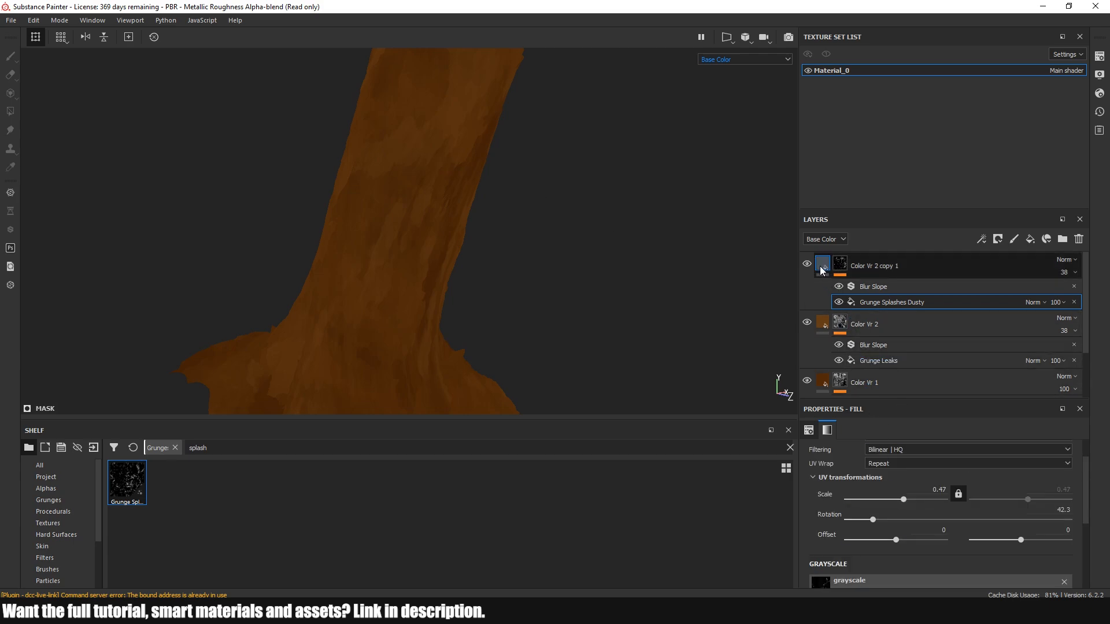
scroll(882, 523, down, 4)
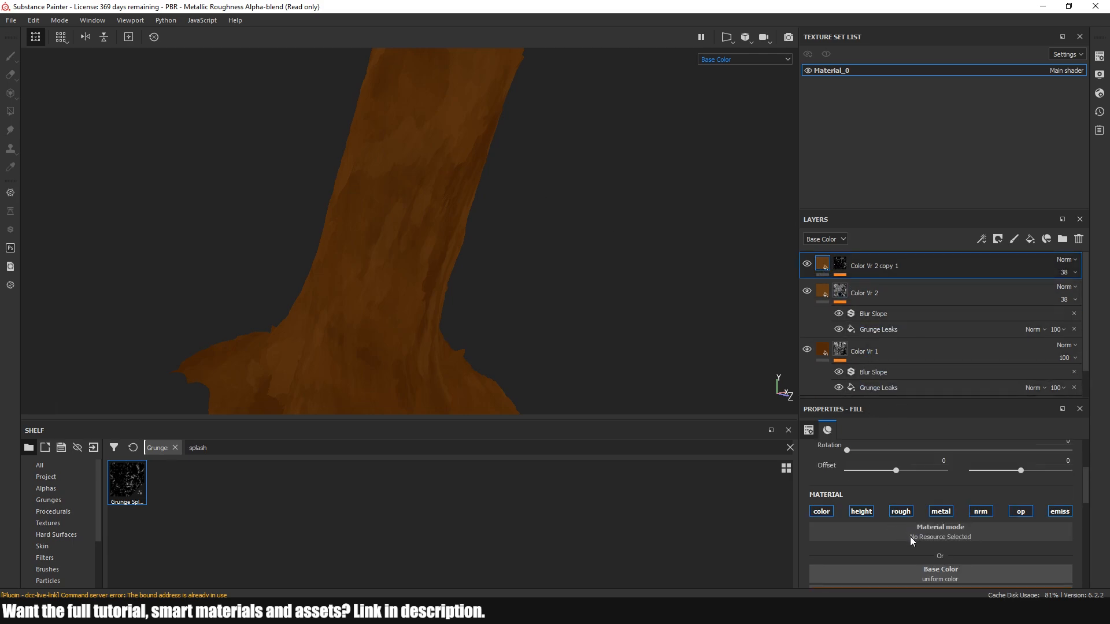
click(915, 522)
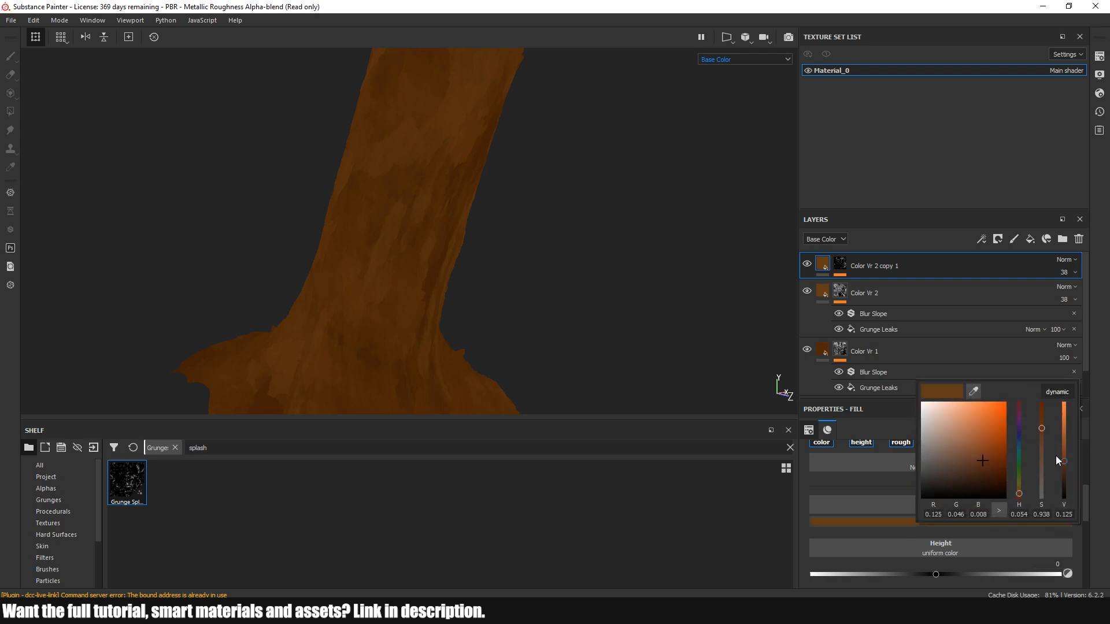
click(1043, 455)
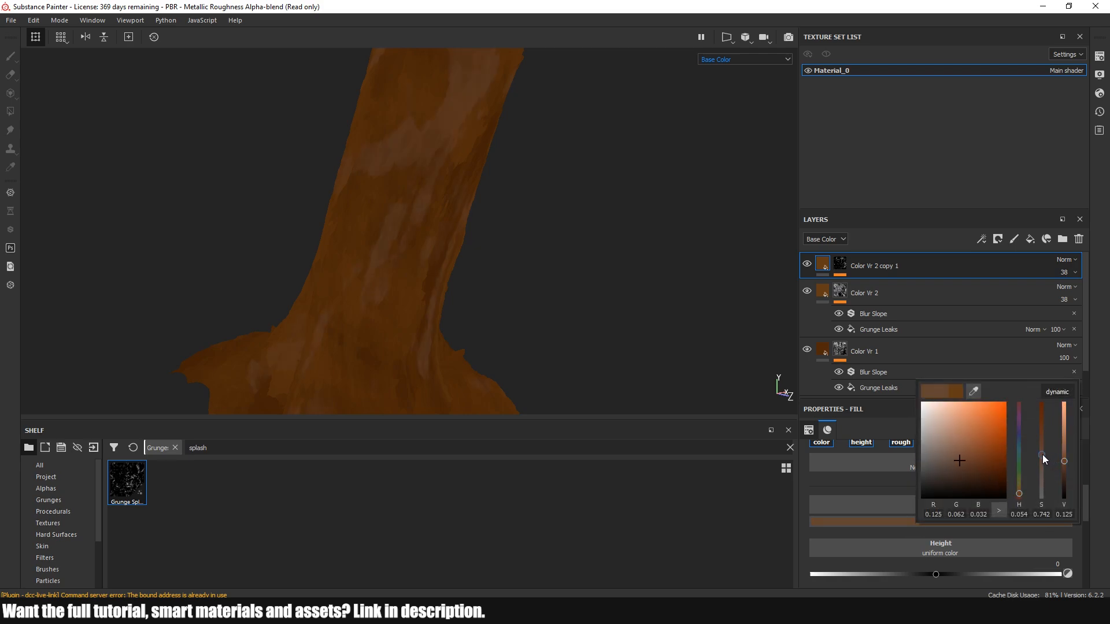
click(897, 470)
Adjust the UV scale of the fill on the Color Vr 2 duplicate
scroll(887, 486, up, 4)
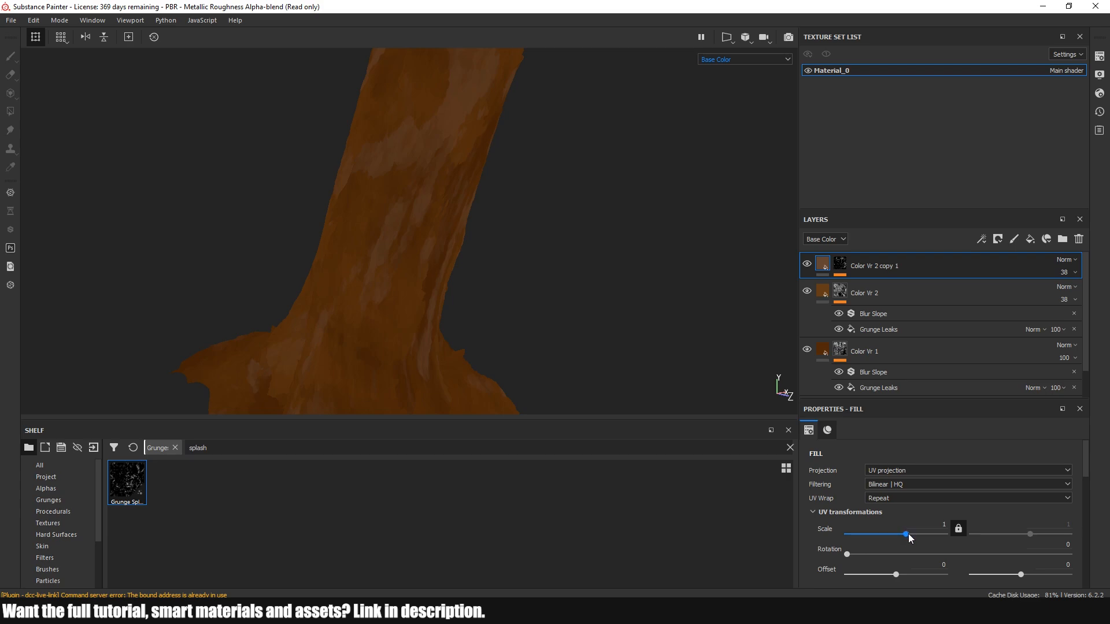
drag(909, 533, 918, 533)
scroll(900, 495, down, 10)
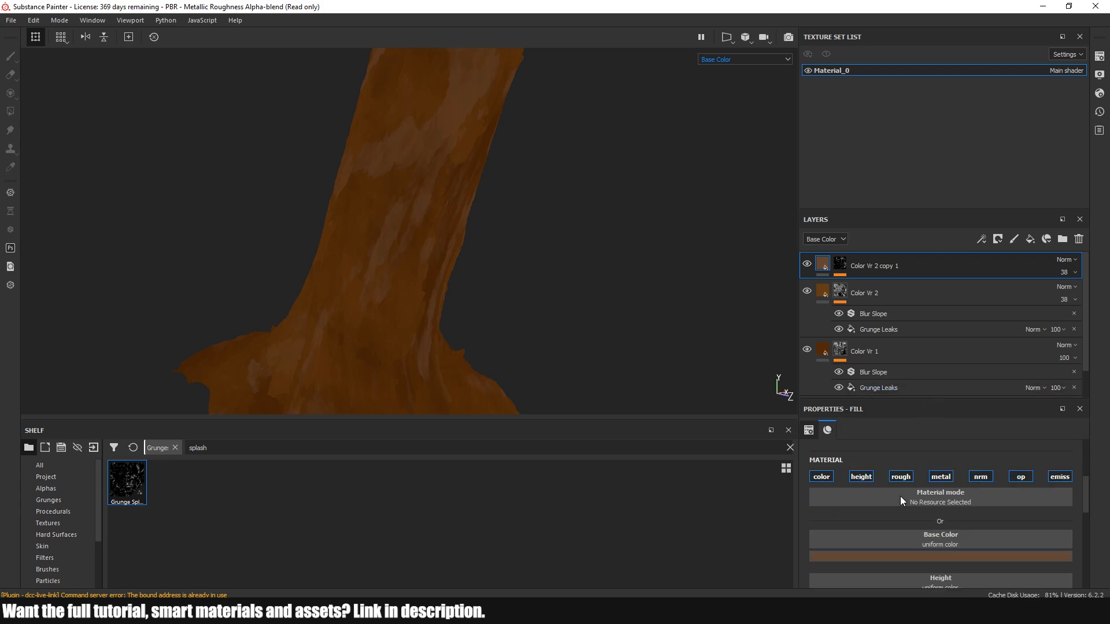
Set the UV scale of the Grunge Splashes Dusty fill in the Color Vr 2 duplicate's mask to 1.73
click(845, 274)
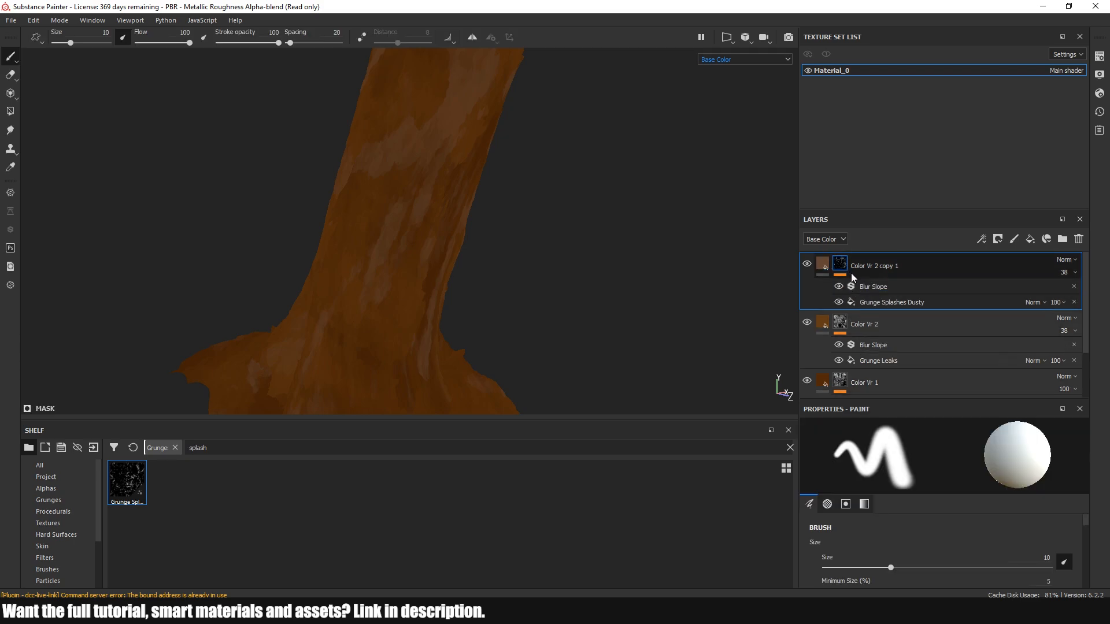
click(876, 301)
scroll(888, 479, up, 5)
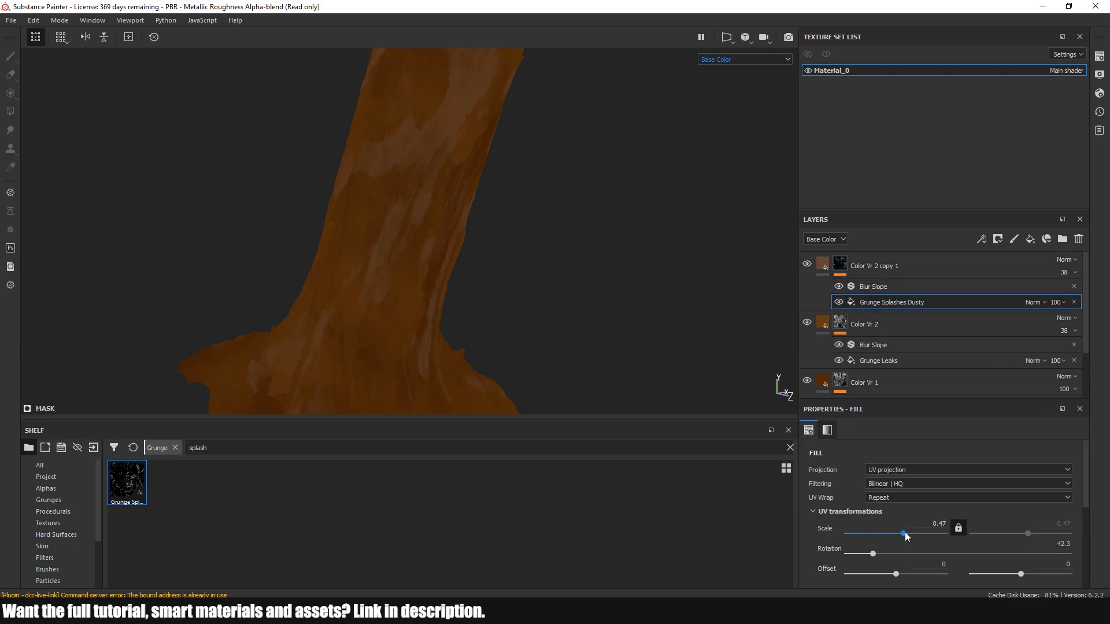
drag(906, 536, 908, 536)
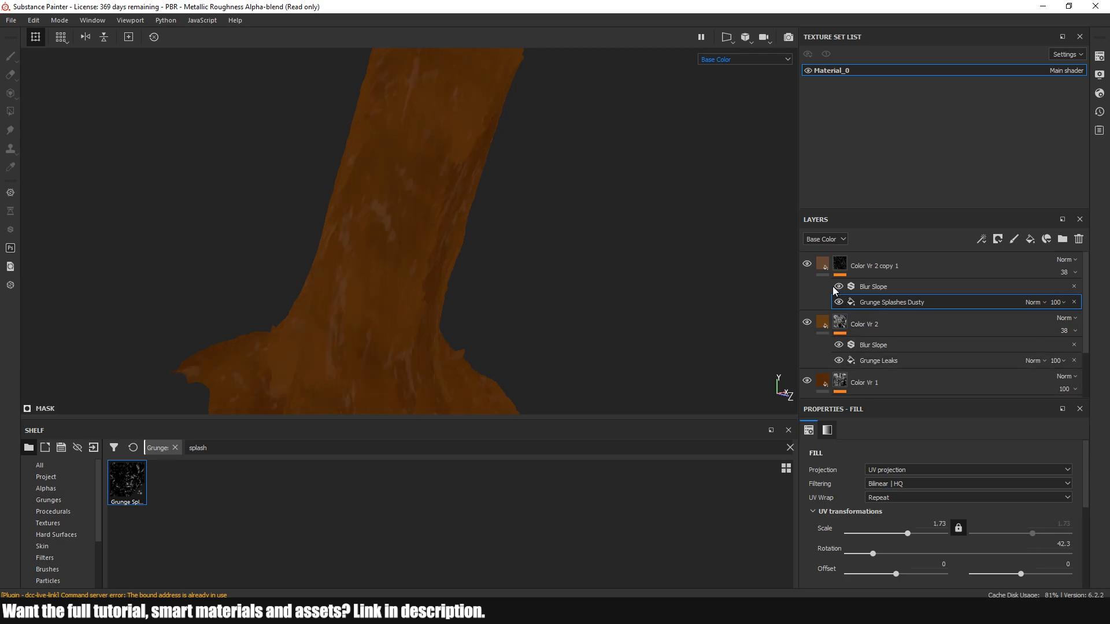
Lower the opacity of the Color Vr 2 duplicate to 24
alt+drag(599, 271, 573, 268)
scroll(555, 279, down, 3)
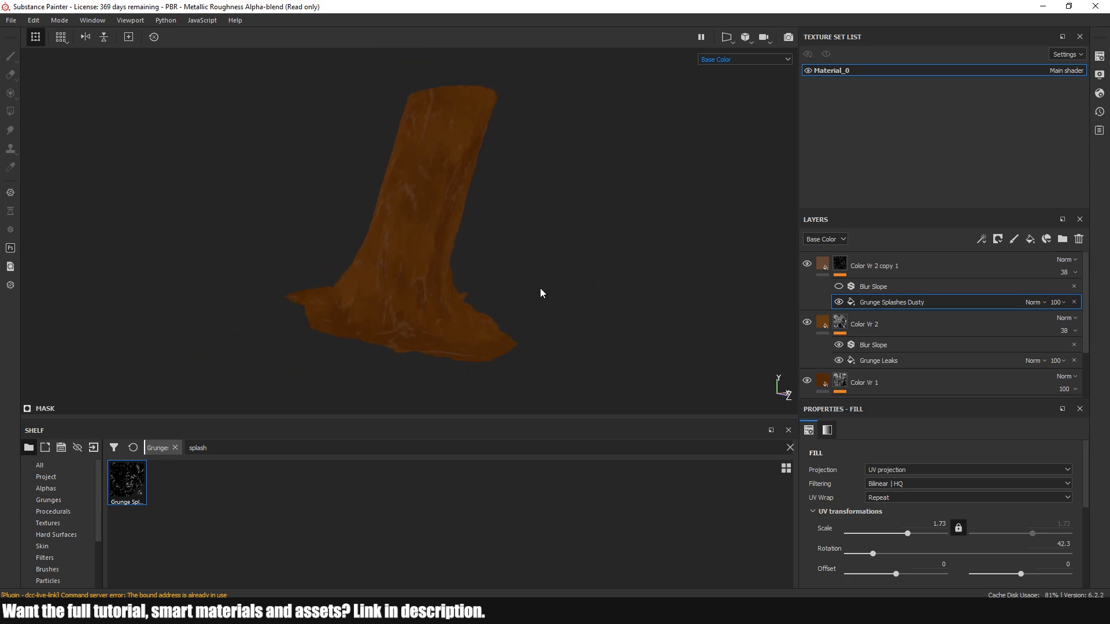
alt+drag(527, 306, 607, 305)
scroll(428, 268, up, 3)
alt+drag(428, 268, 517, 265)
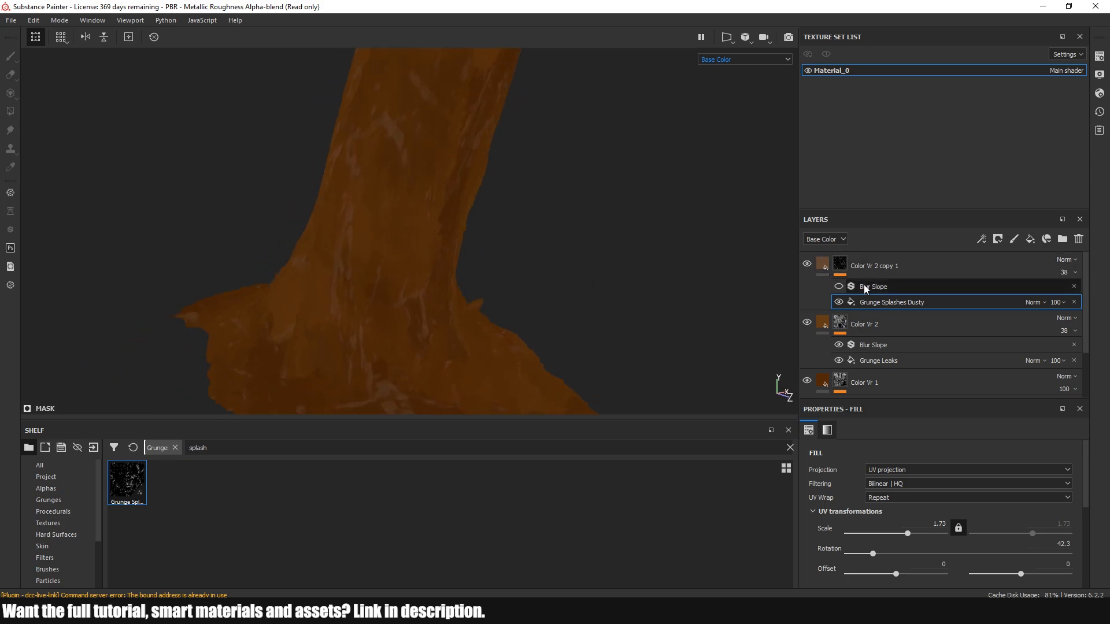
click(1063, 272)
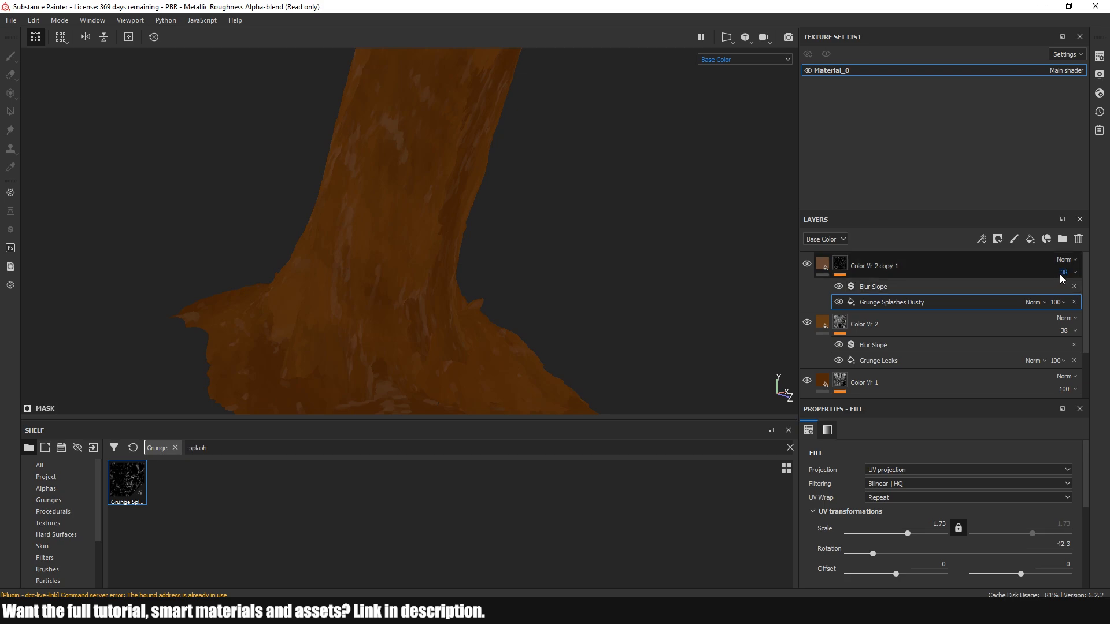
click(1068, 293)
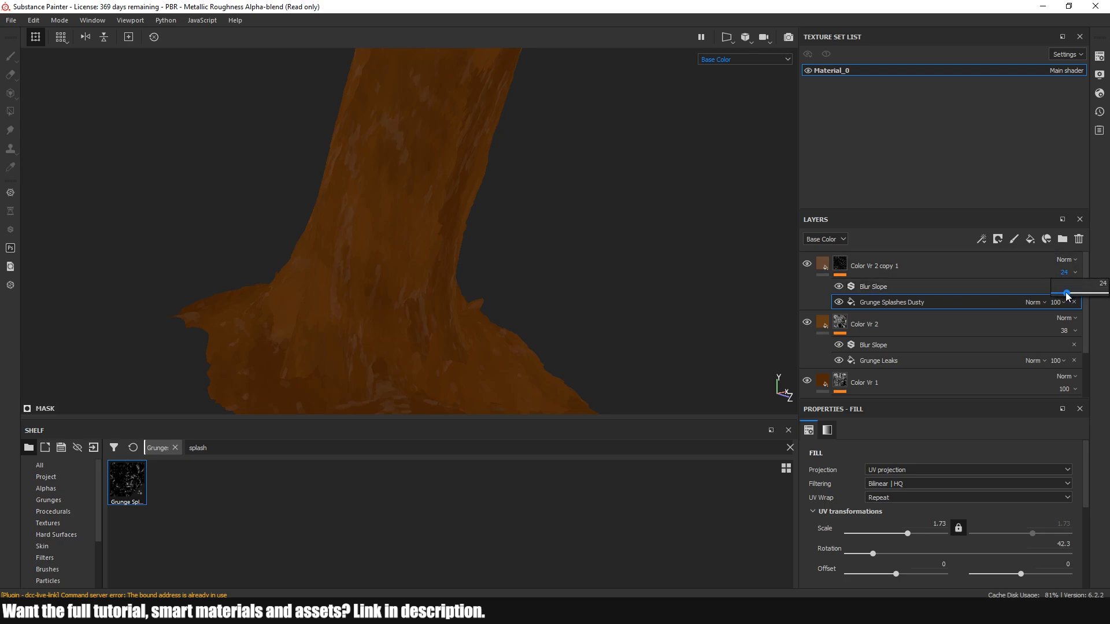
Set the Grunge Splashes Dusty fill's rotation to 141.93 and its UV scale to 0.73
mouse_move(519, 268)
alt+mouse_down()
mouse_move(574, 252)
mouse_move(501, 261)
alt+mouse_up()
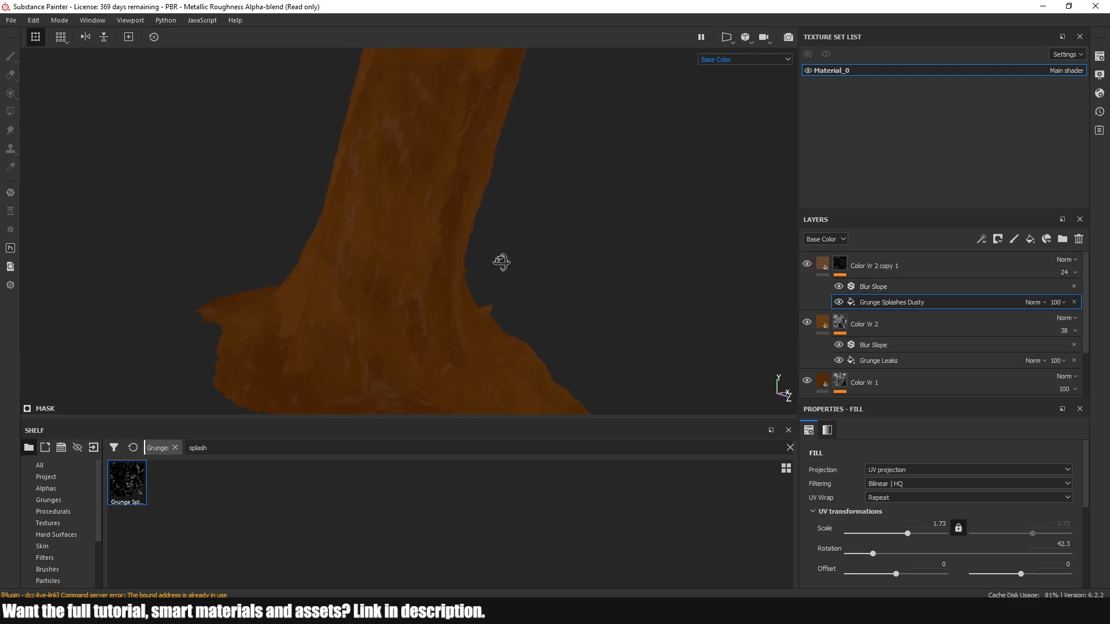
click(883, 267)
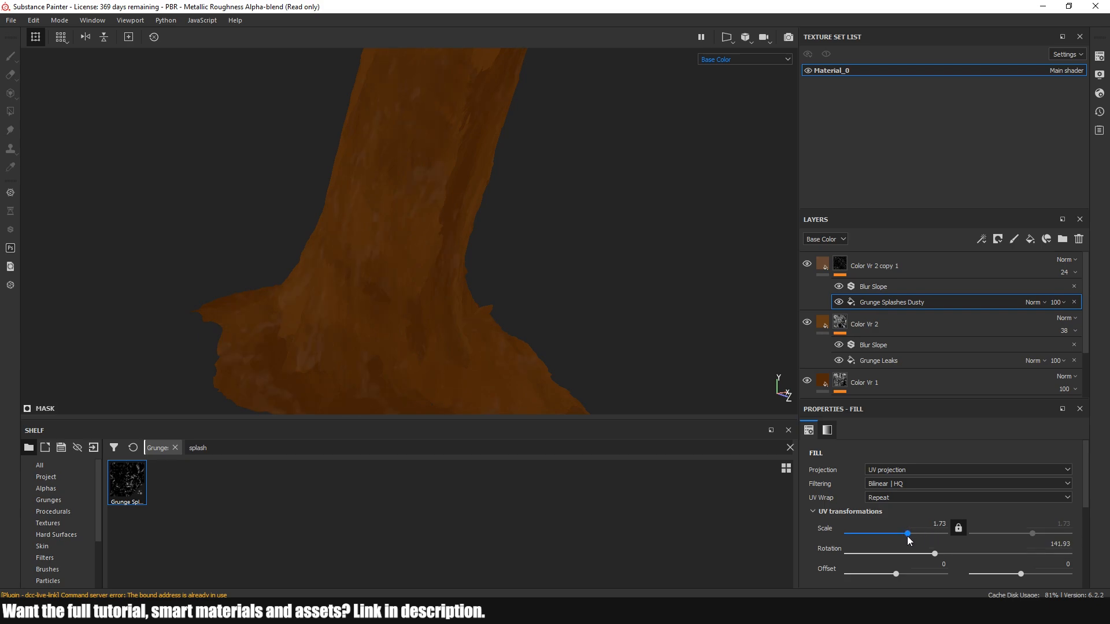
alt+drag(607, 359, 476, 316)
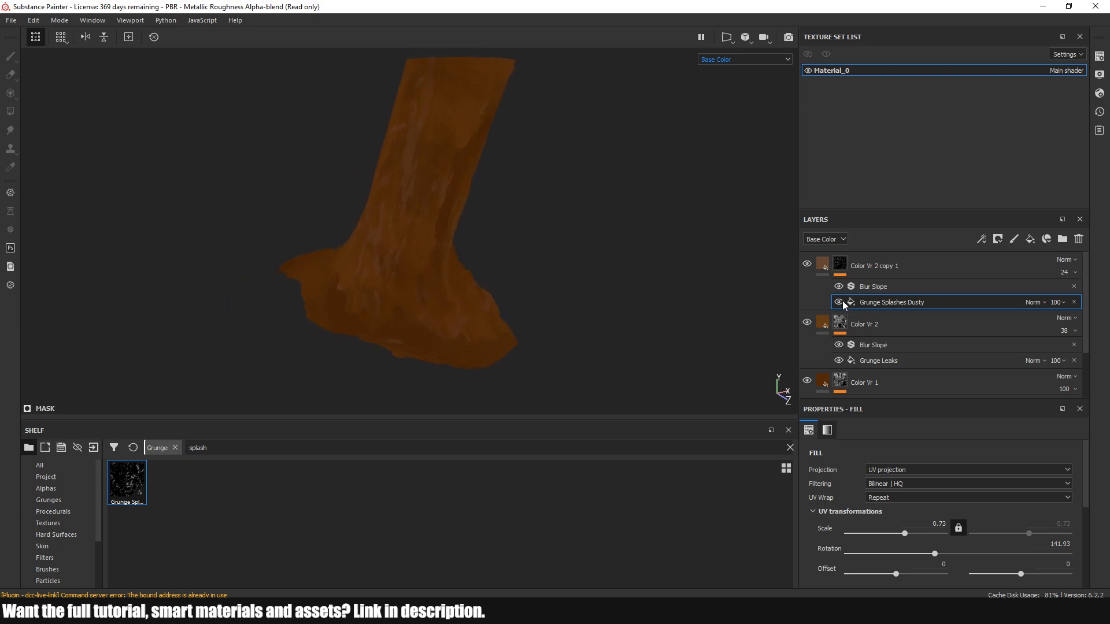
Slightly brighten the brown base color of the bottom Base Color layer
scroll(858, 318, down, 3)
click(825, 318)
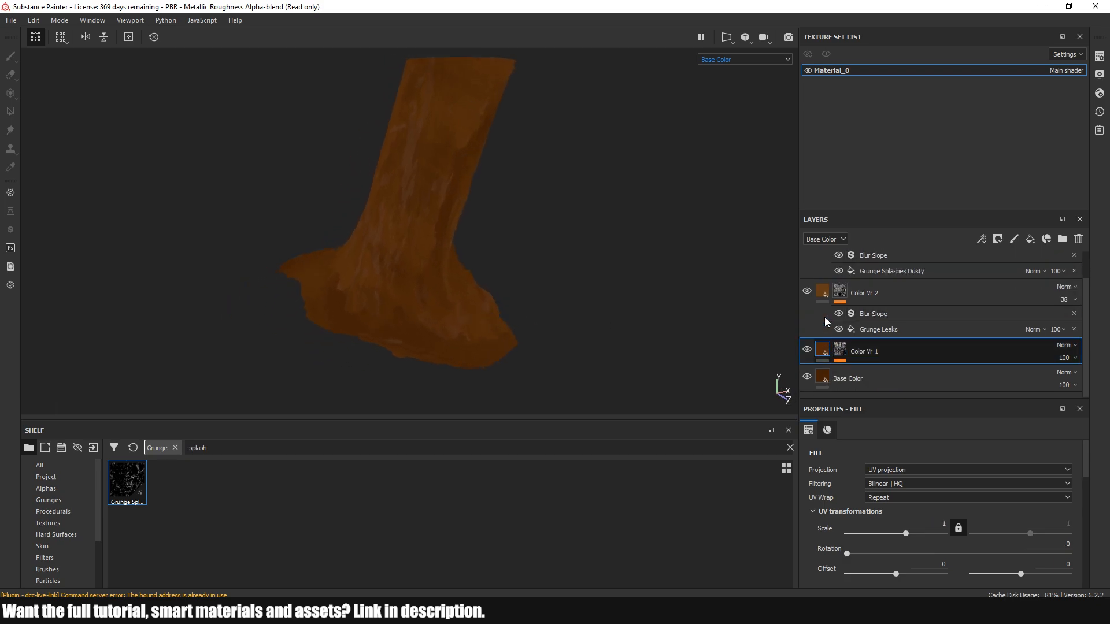
click(827, 378)
click(946, 558)
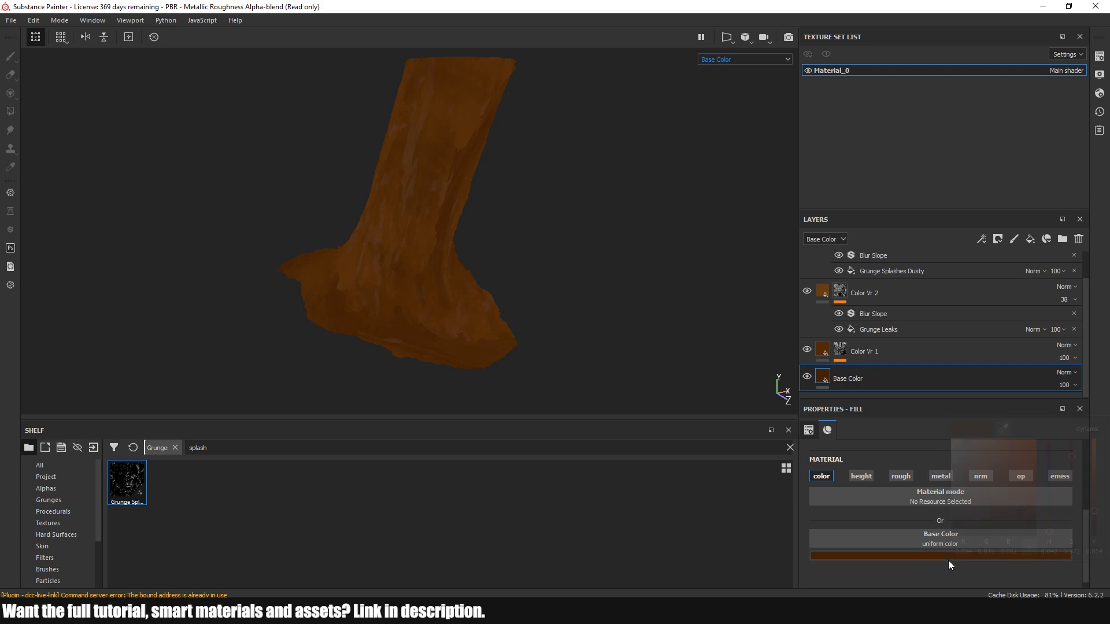
drag(1099, 513, 1097, 509)
Brighten the base color of the Color Vr 1 layer to RGB 0.138, 0.037, 0.004
click(826, 352)
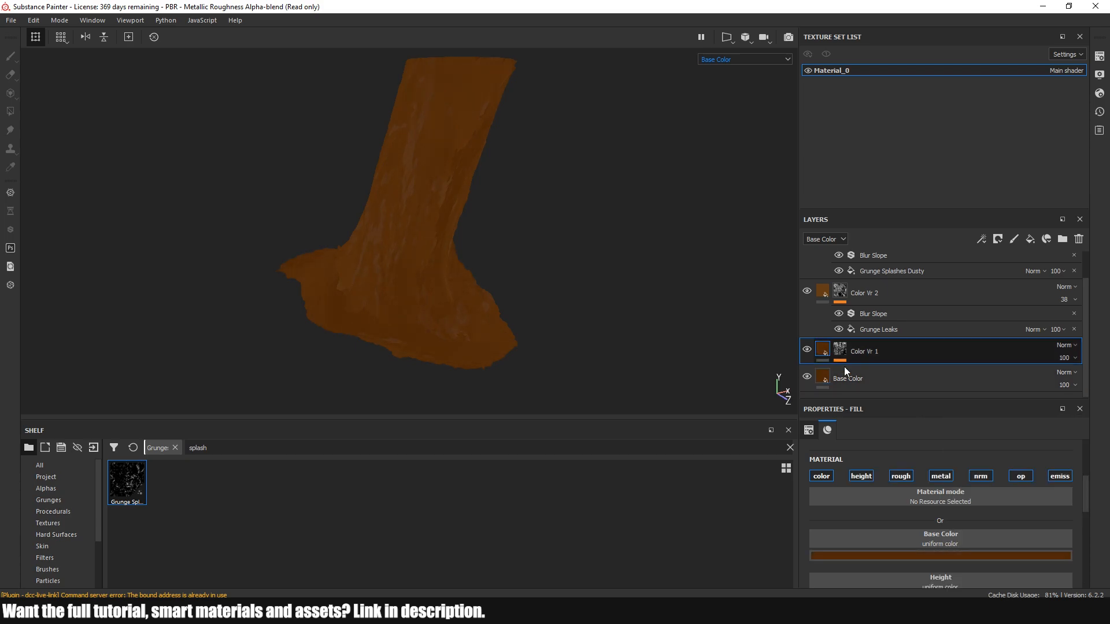
click(994, 556)
drag(1097, 499, 1097, 492)
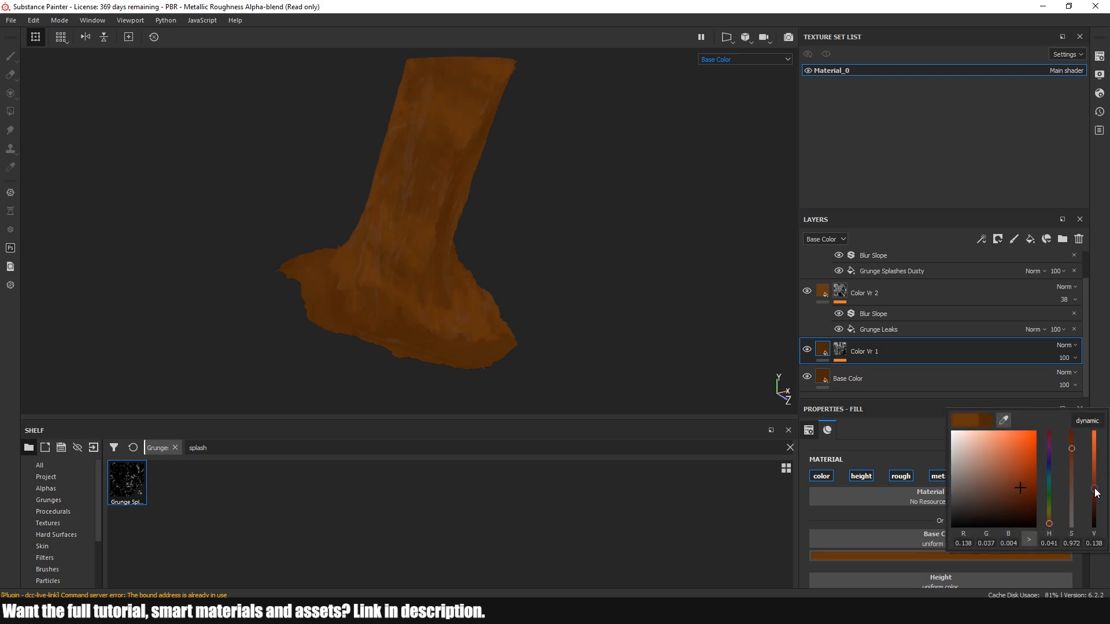
Brighten the brown base color of the Color Vr 2 layer
click(831, 299)
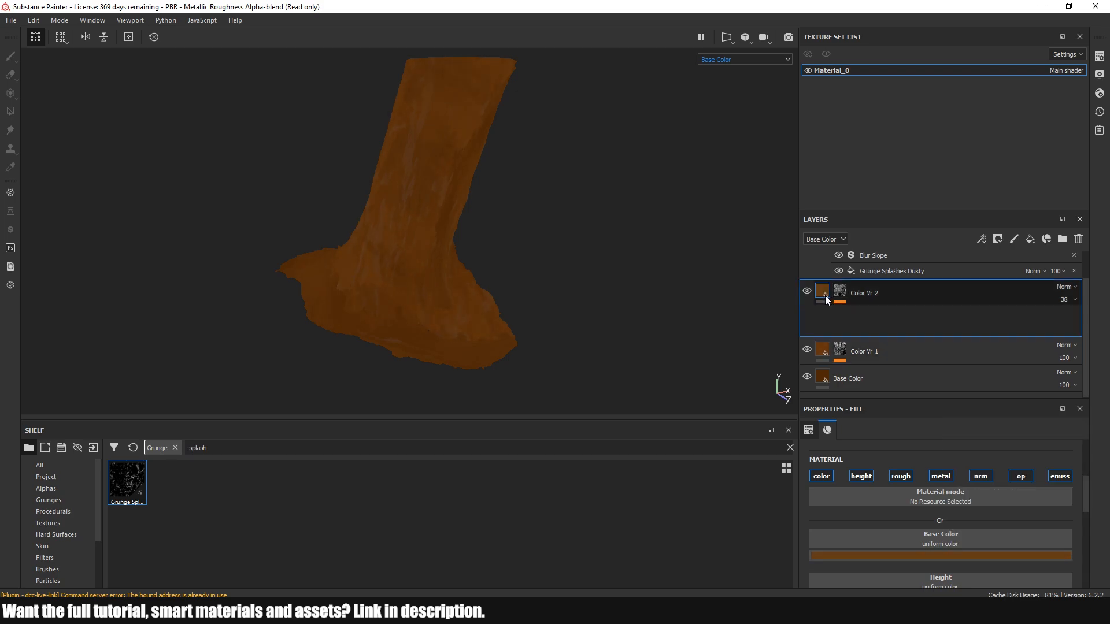
click(1007, 553)
drag(1095, 491, 1095, 485)
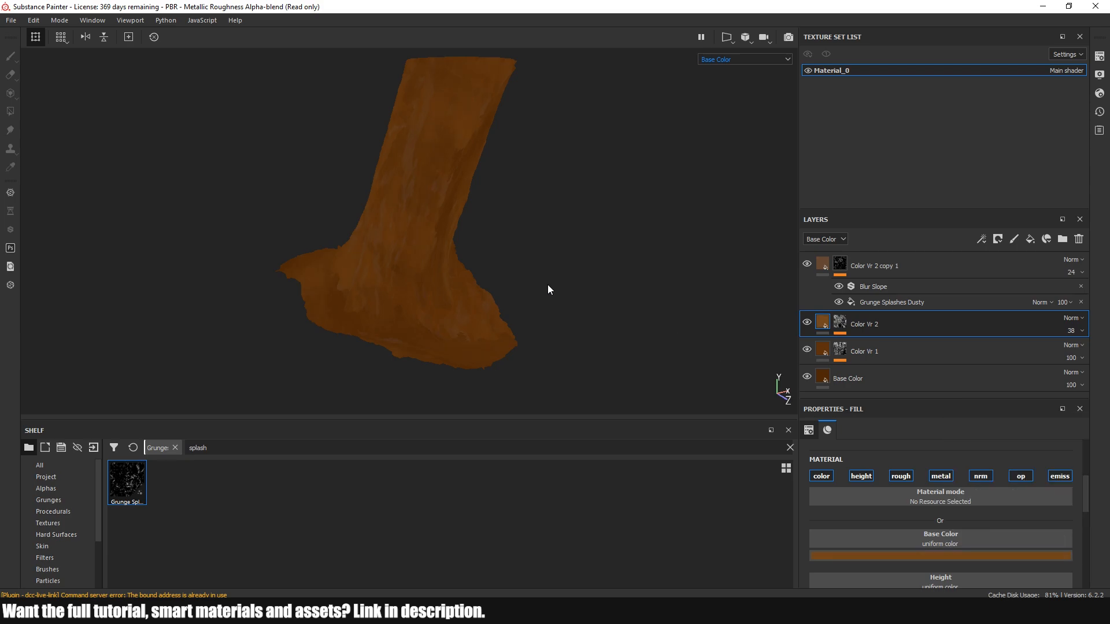
alt+drag(547, 284, 569, 269)
scroll(407, 228, up, 5)
mouse_move(421, 257)
alt+mouse_down()
mouse_move(520, 273)
mouse_move(433, 255)
alt+mouse_up()
scroll(432, 260, down, 5)
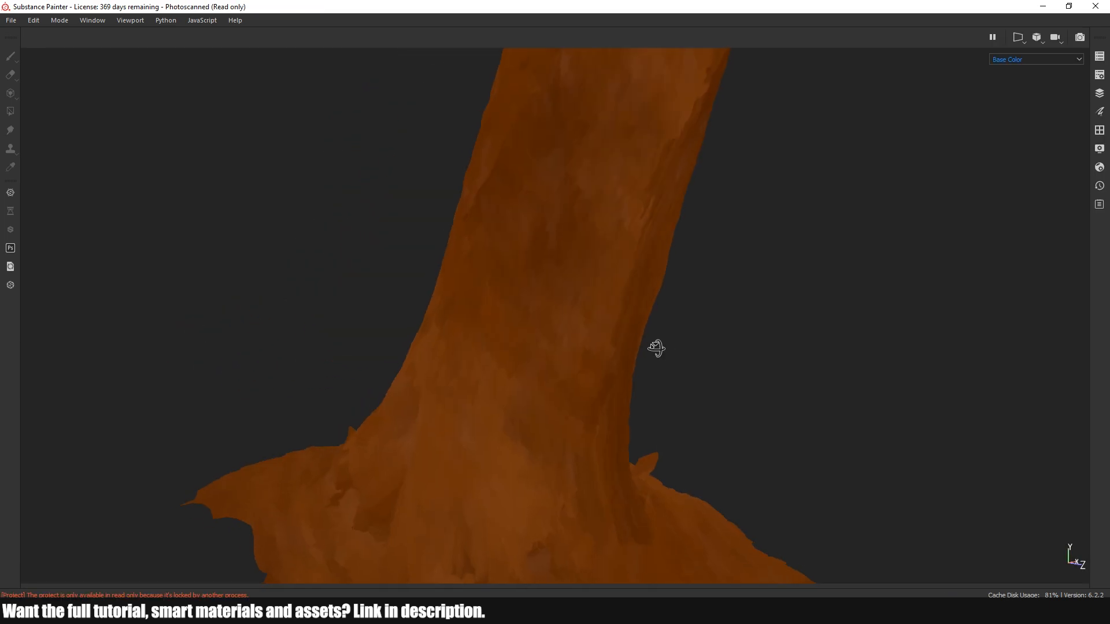
alt+drag(656, 347, 525, 354)
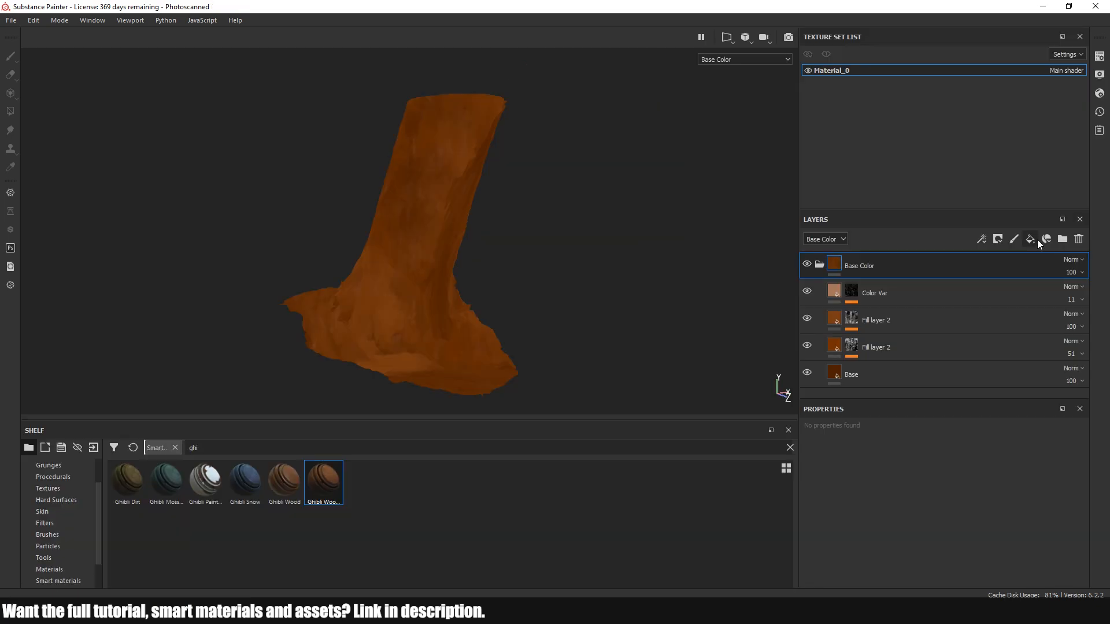
Add a fill layer named AO above the Base Color folder and give it a black mask
click(1030, 239)
double_click(850, 266)
text(AO)
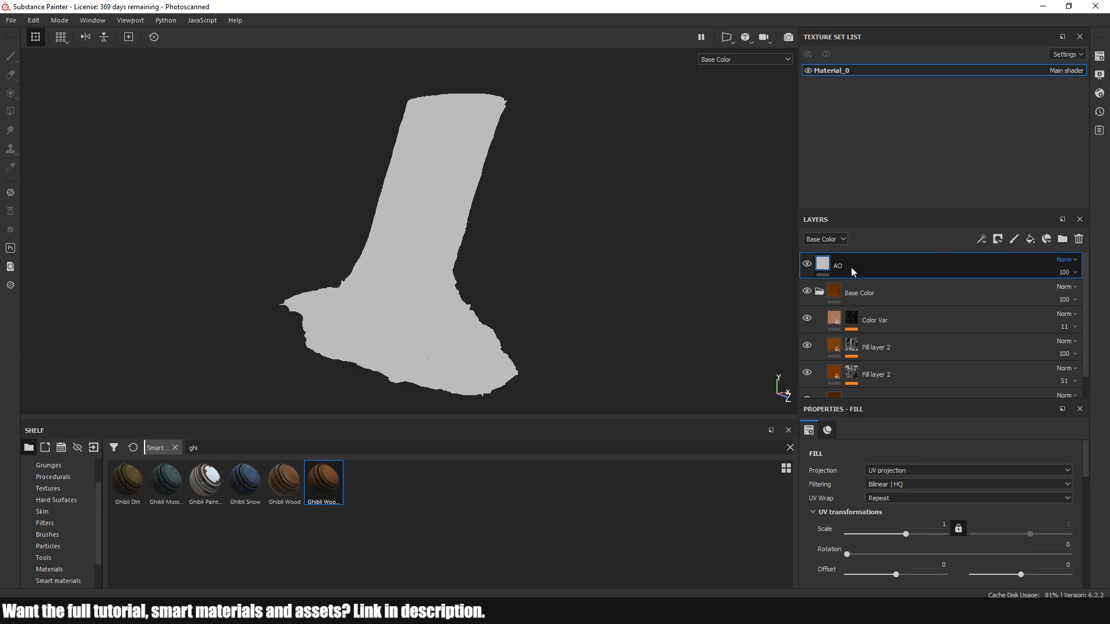
right_click(851, 268)
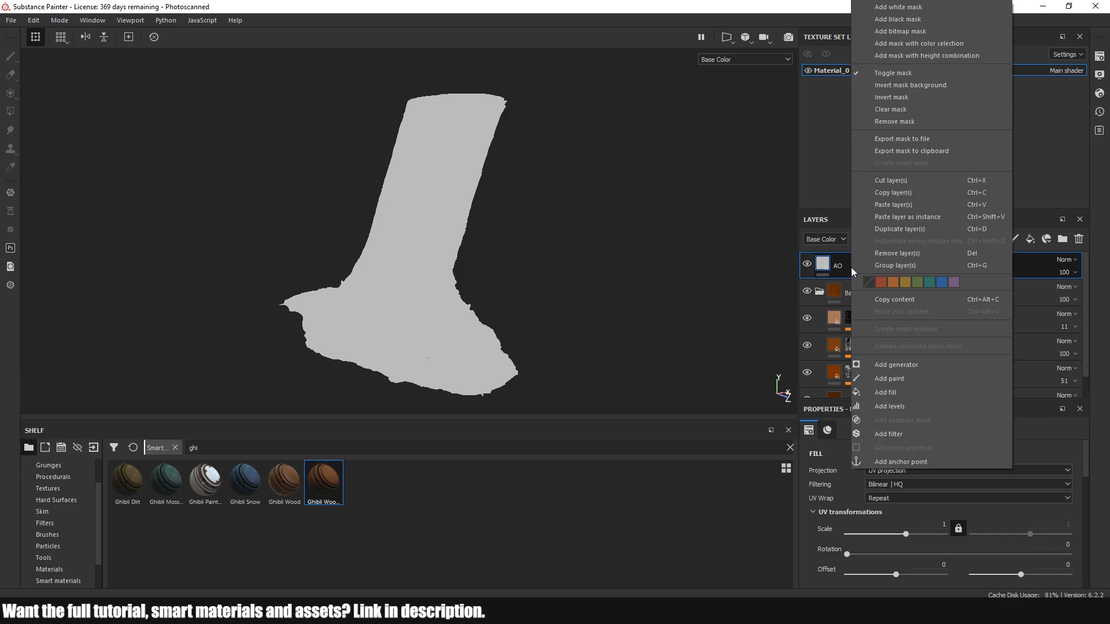
click(871, 25)
Add an Ambient Occlusion generator to the AO layer's mask and set Global Invert to True
right_click(888, 262)
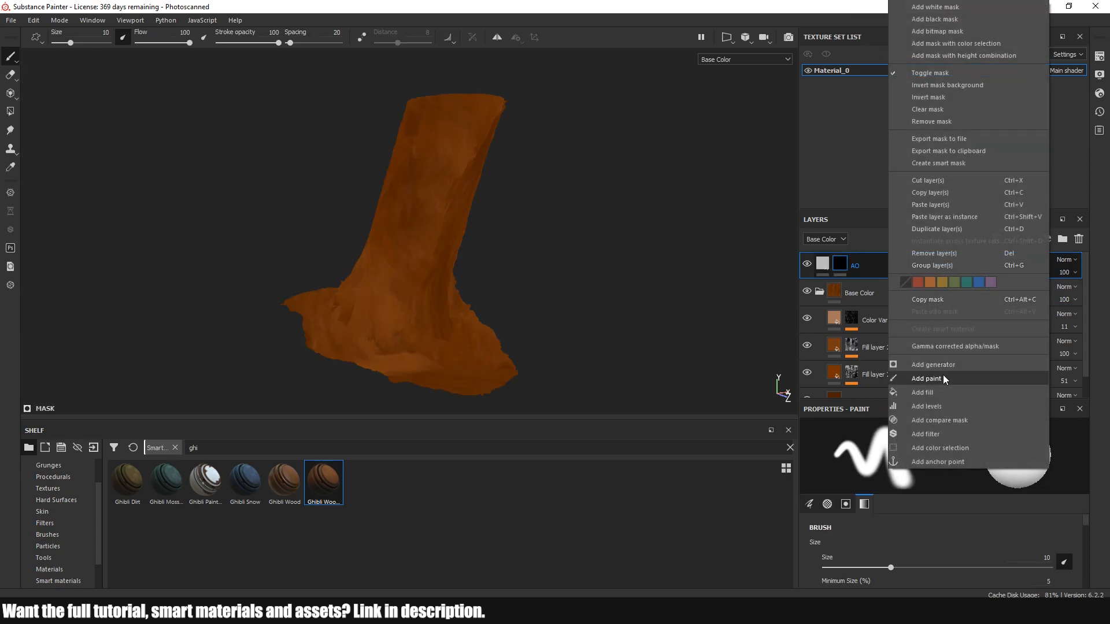
click(932, 364)
click(973, 454)
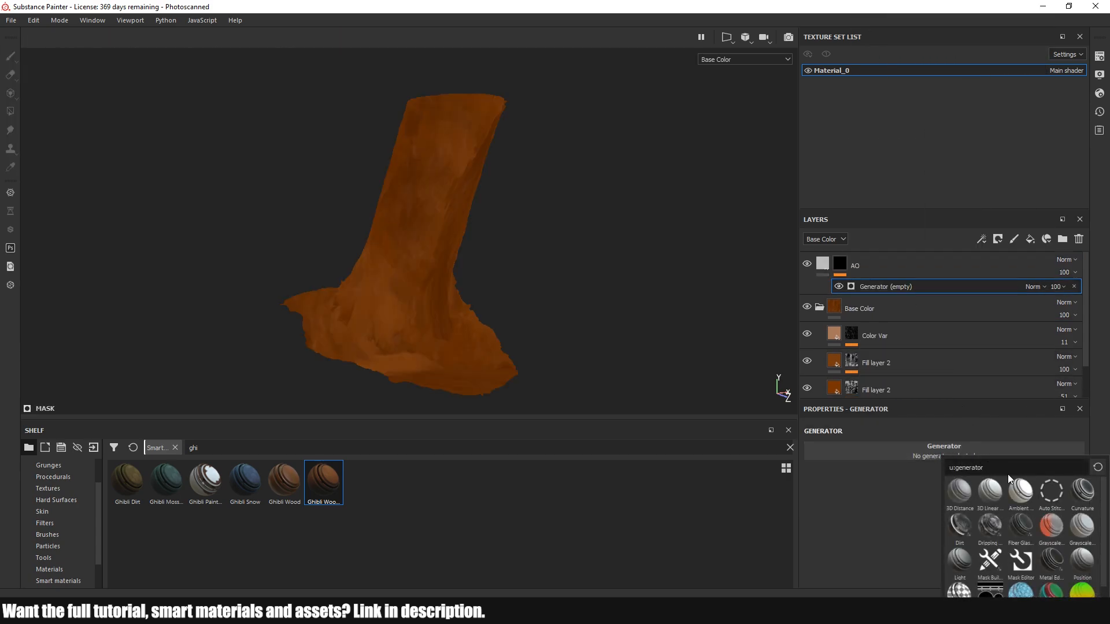
click(1018, 490)
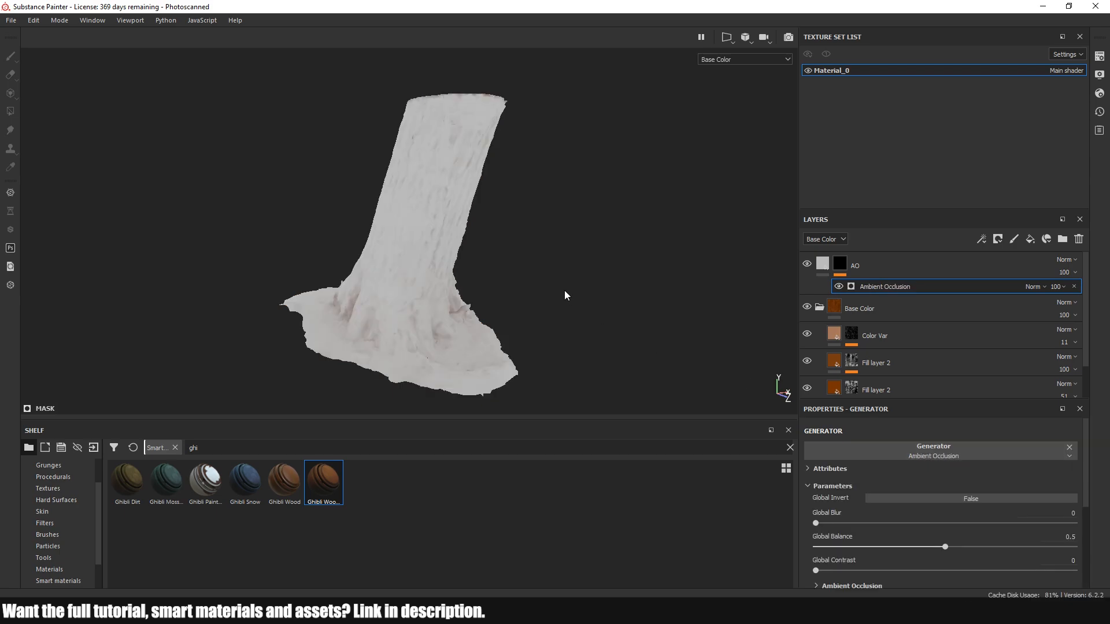
click(965, 498)
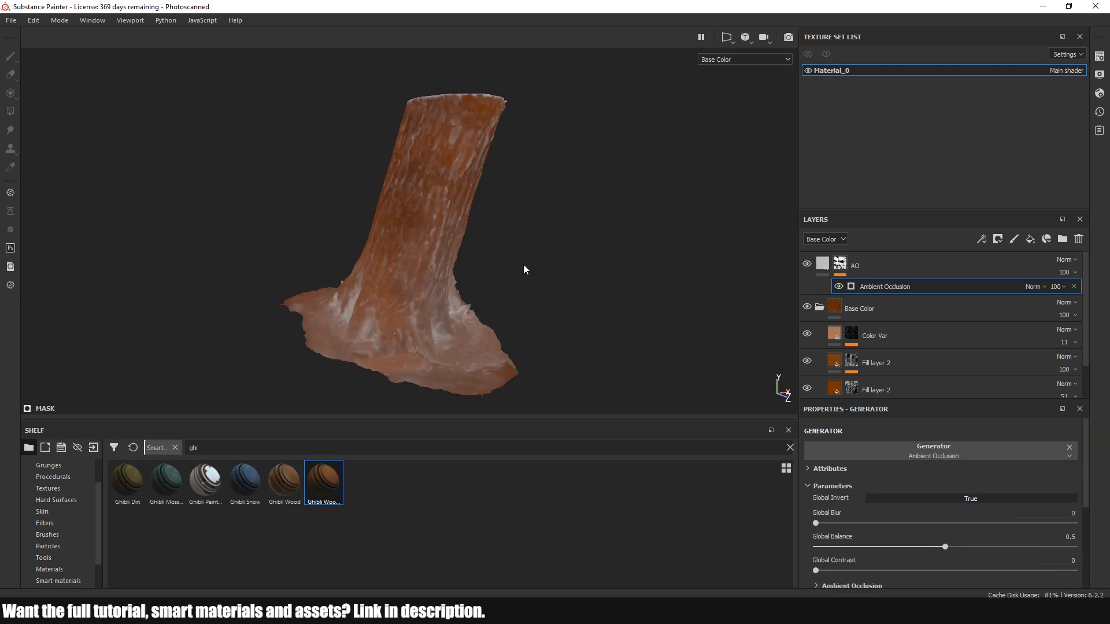
Set the AO layer's blend mode to Multiply and the generator's Global Balance to 0.12
click(1063, 260)
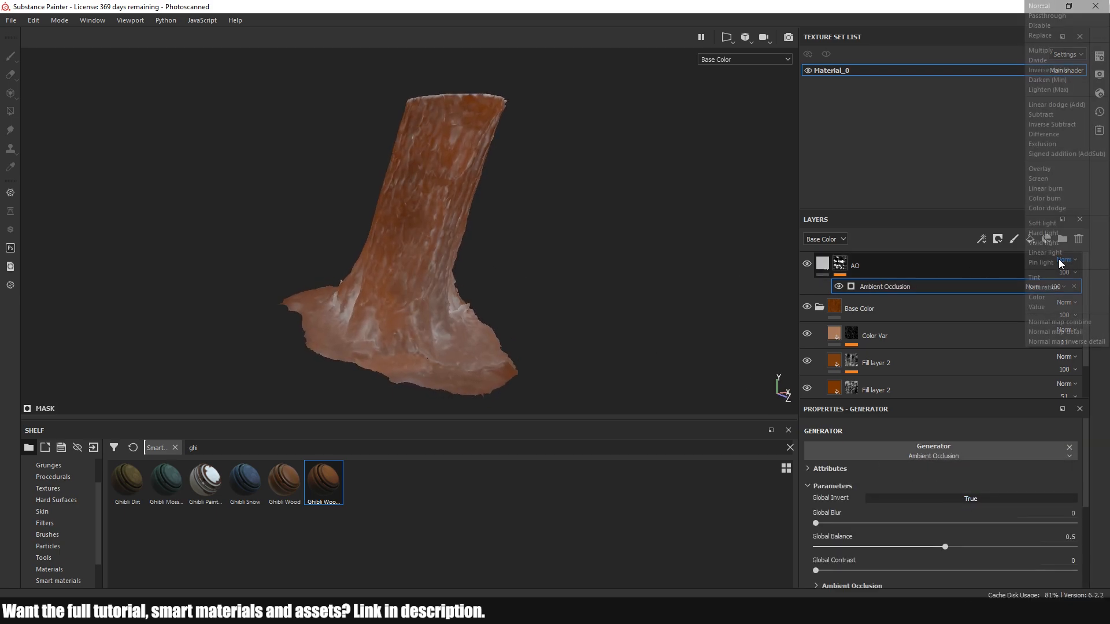
click(1041, 51)
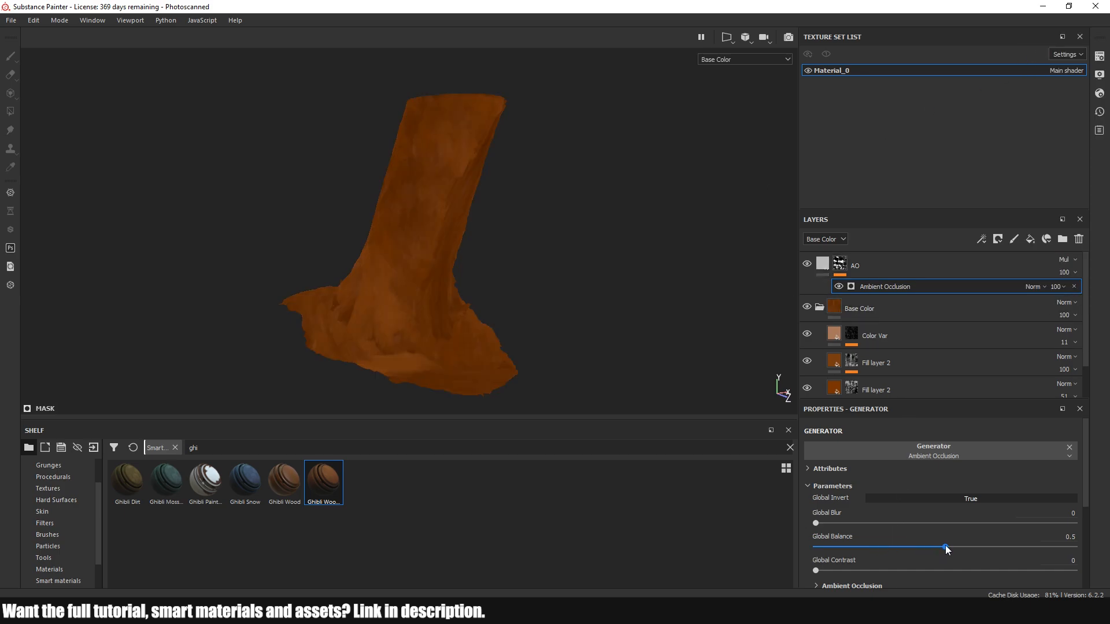
drag(889, 546, 833, 546)
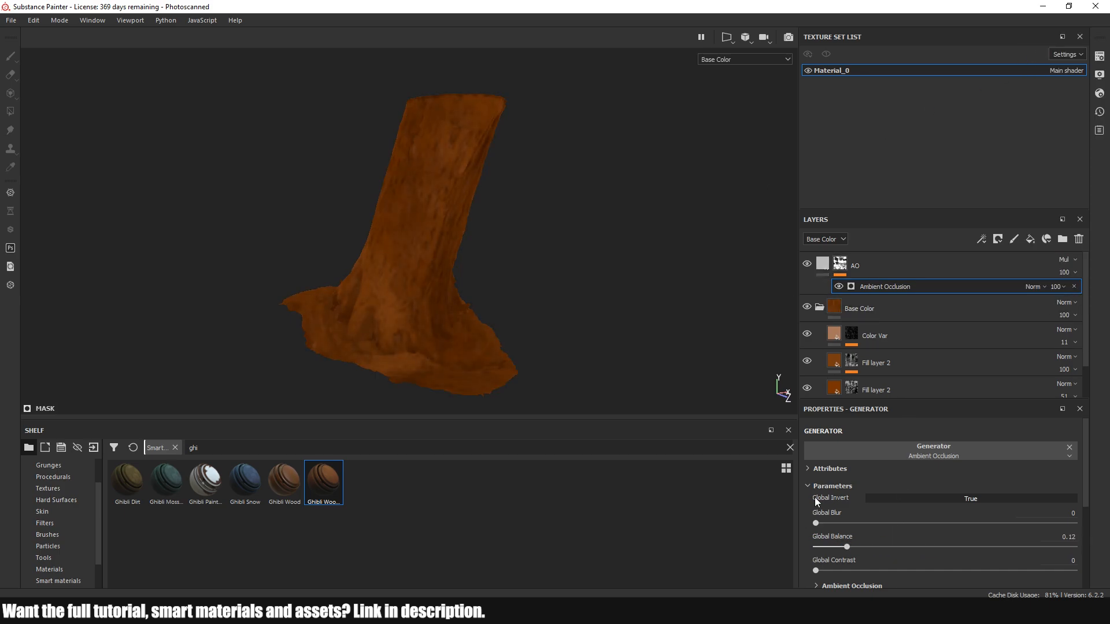
Examine the ambient occlusion shading from several sides of the trunk and around its roots
scroll(496, 264, up, 5)
alt+drag(496, 263, 82, 255)
scroll(466, 292, down, 3)
alt+middle_drag(466, 292, 507, 325)
scroll(504, 327, down, 2)
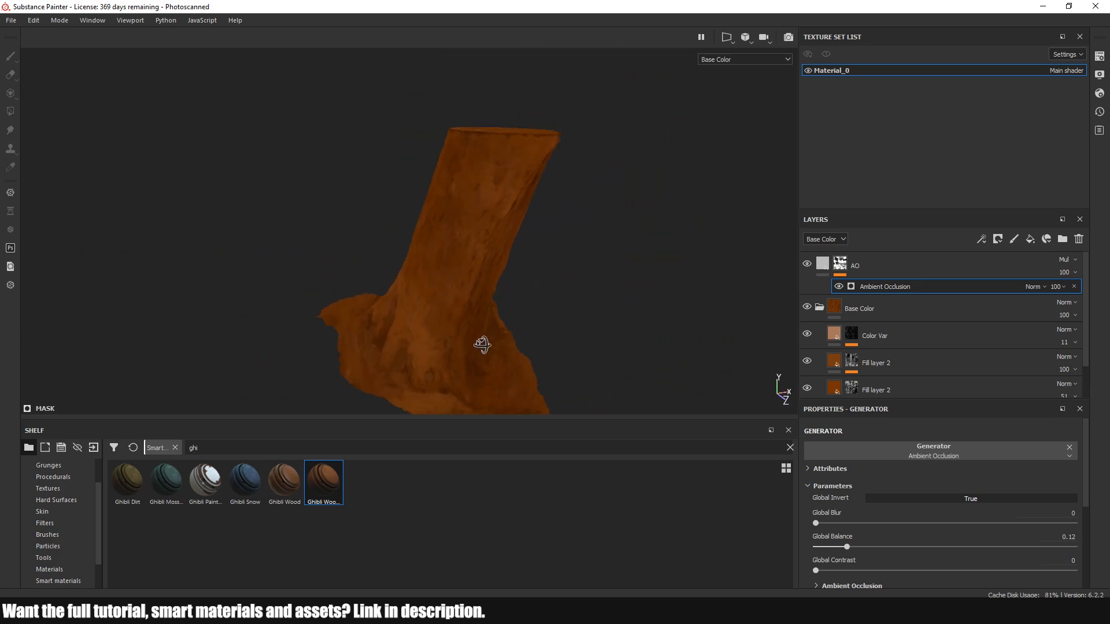
alt+drag(483, 344, 515, 346)
alt+middle_drag(515, 346, 496, 307)
scroll(441, 295, up, 3)
alt+drag(513, 283, 533, 283)
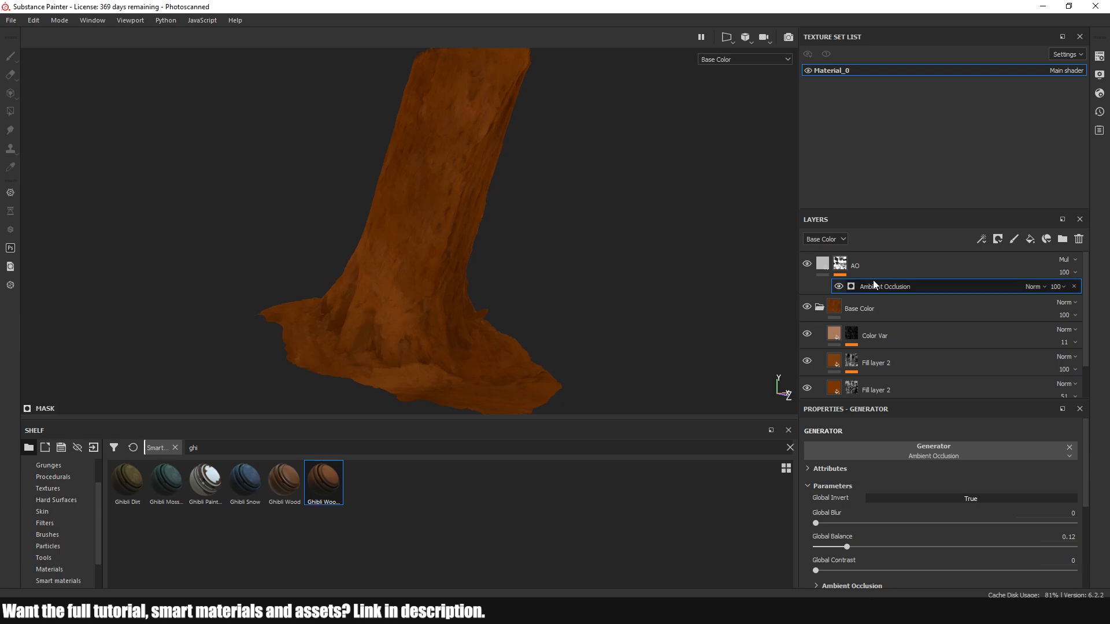
Add a Blur Slope filter above the Ambient Occlusion generator in the AO layer's mask
click(910, 270)
right_click(910, 269)
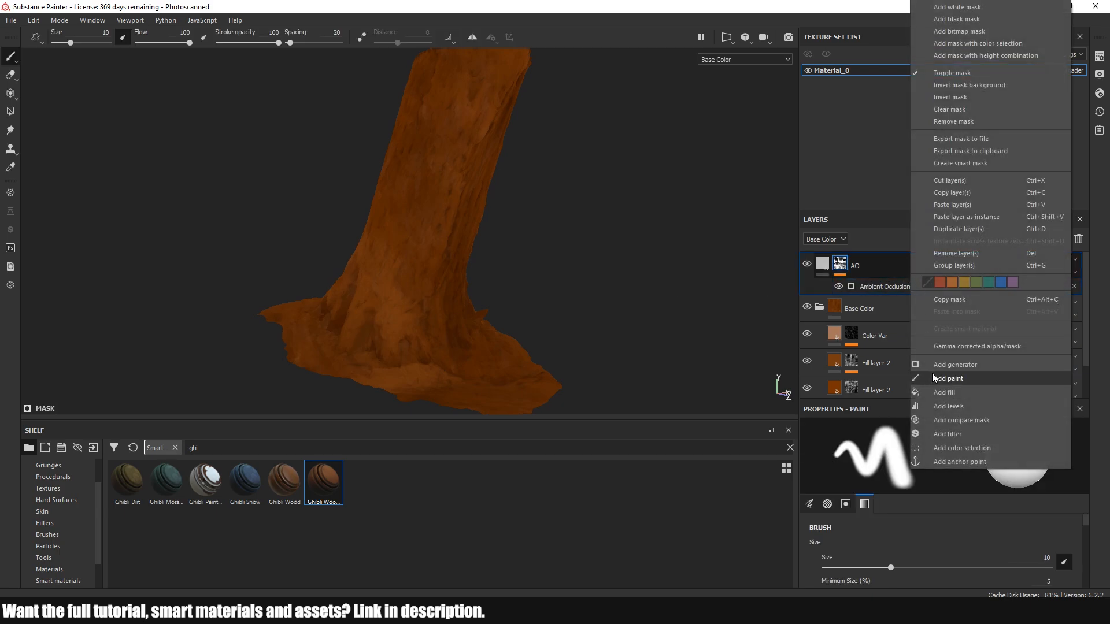
click(943, 433)
click(945, 453)
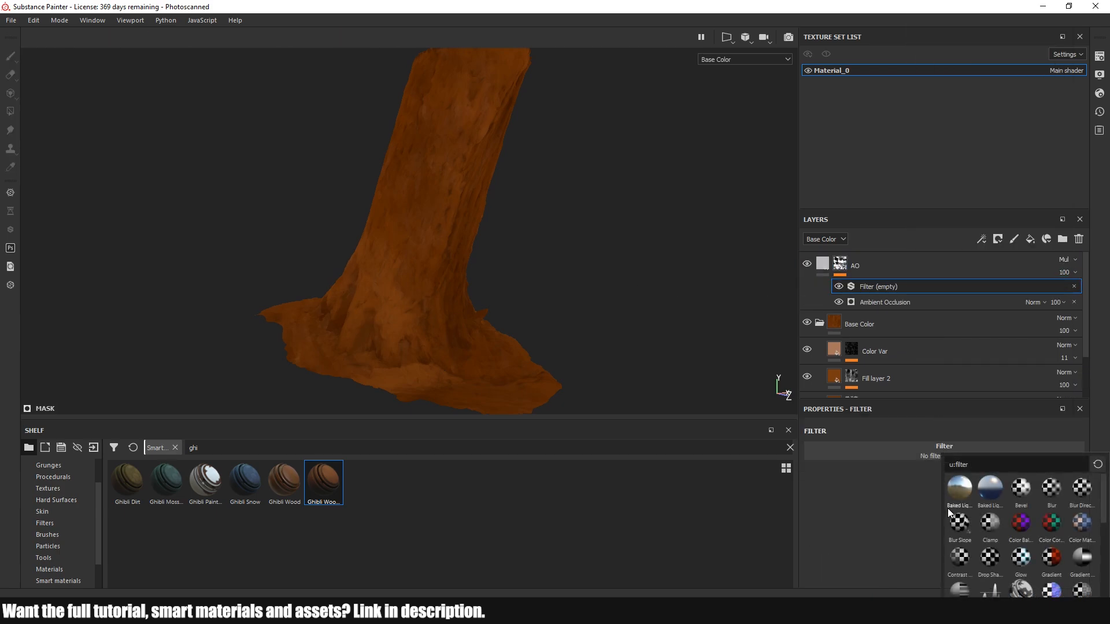
click(958, 524)
Set the intensity of the AO mask's Blur Slope filter to 0.22
alt+right_drag(563, 253, 601, 232)
alt+drag(601, 231, 340, 208)
alt+right_drag(378, 214, 556, 221)
alt+middle_drag(556, 221, 493, 209)
alt+drag(494, 209, 594, 307)
alt+middle_drag(594, 307, 422, 278)
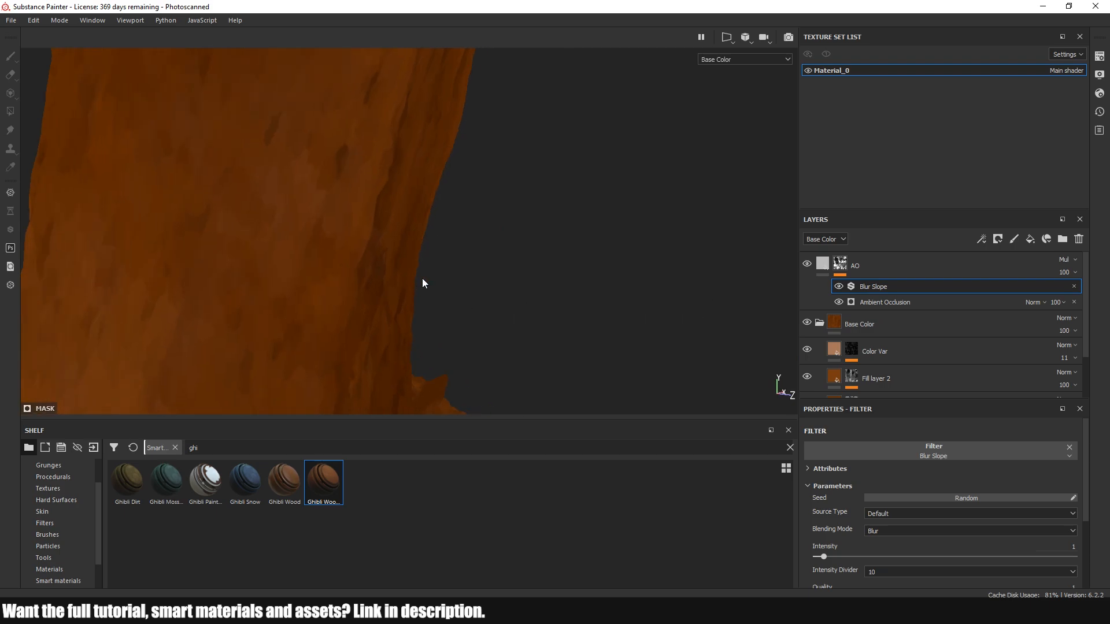
drag(824, 558, 831, 558)
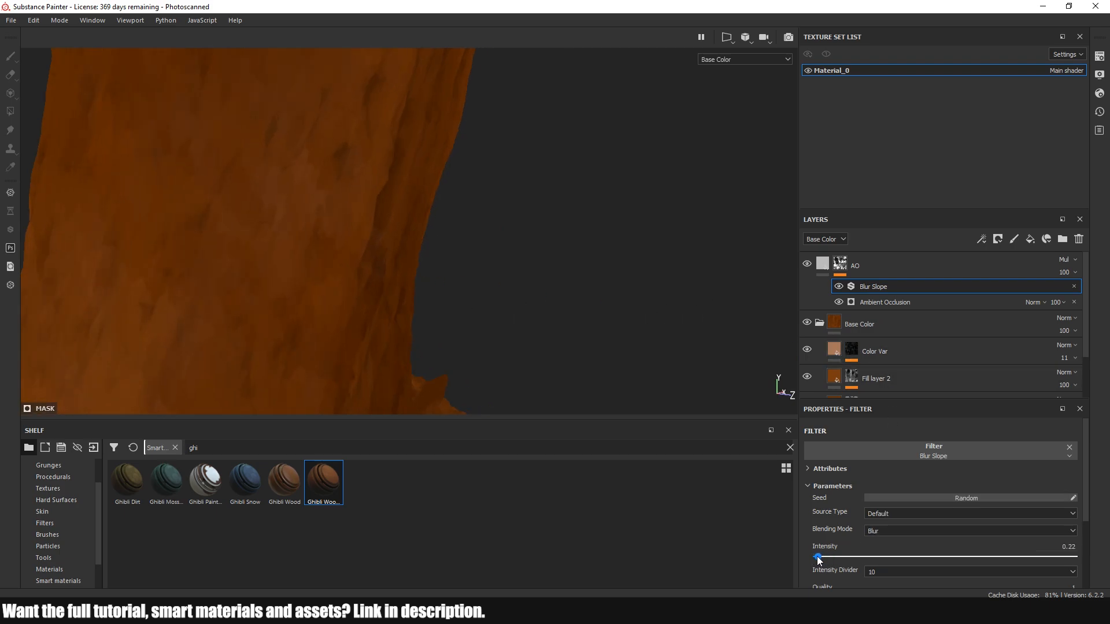
Change the AO layer's base color to a green of RGB 0.054, 0.264, 0.022
alt+middle_drag(598, 285, 462, 234)
alt+right_drag(463, 234, 421, 286)
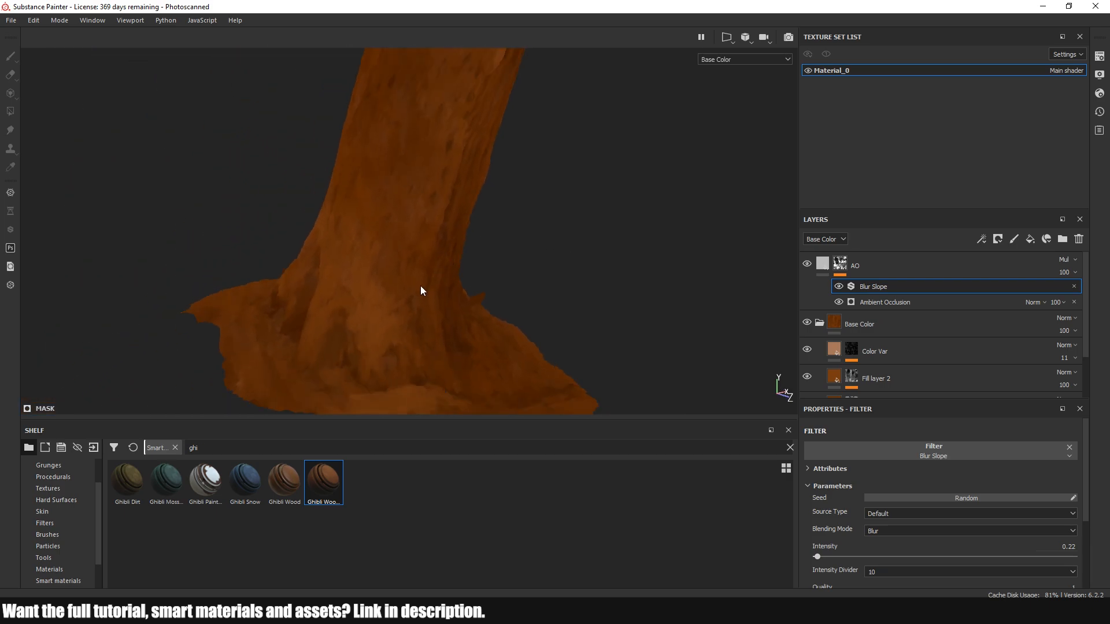
click(828, 267)
click(910, 557)
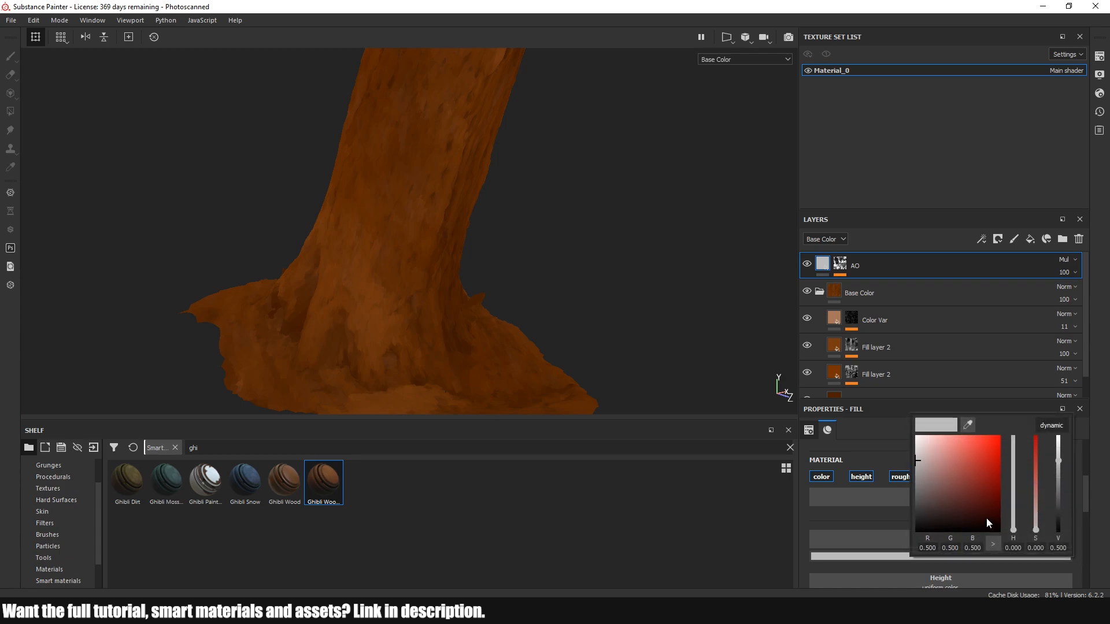
drag(1015, 505, 973, 479)
click(971, 491)
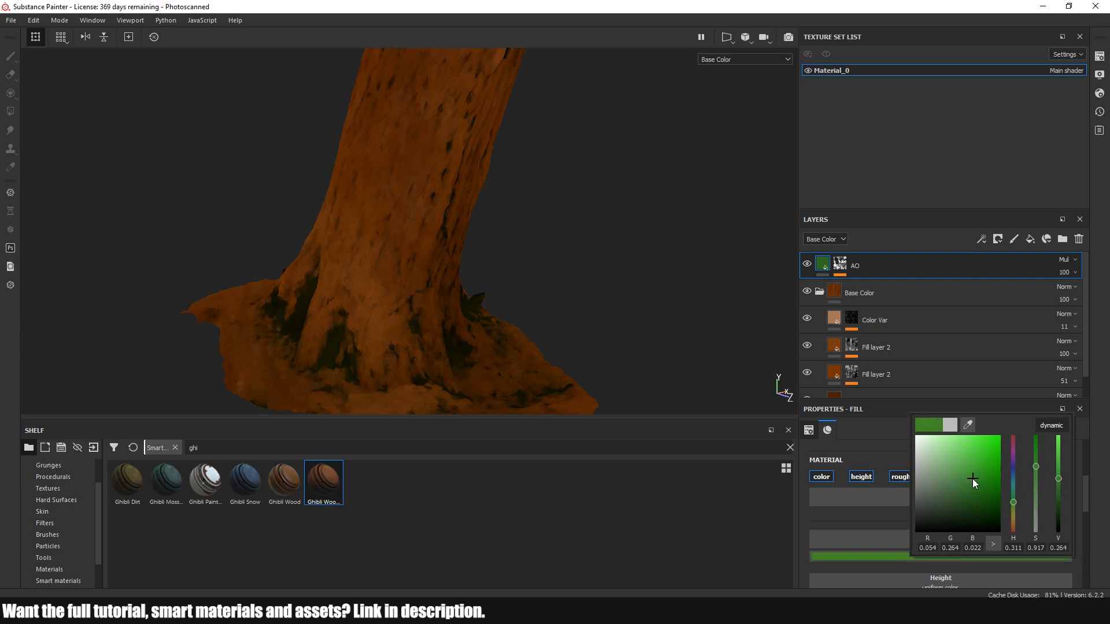
Lower the AO layer's opacity to 78
alt+drag(613, 289, 578, 315)
alt+right_drag(578, 314, 430, 290)
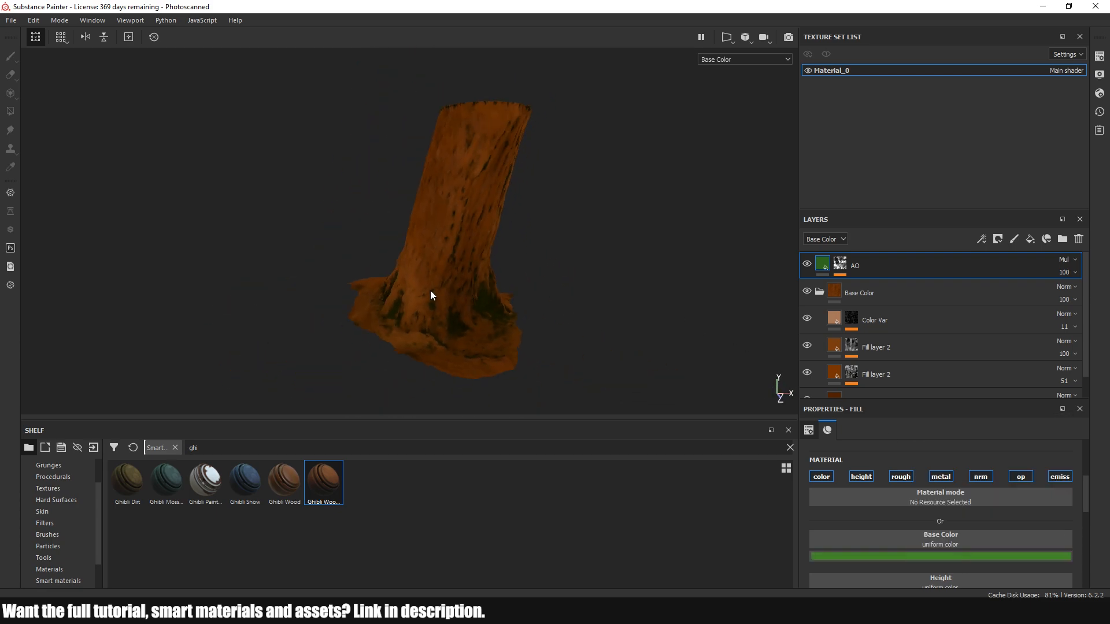
alt+drag(430, 291, 471, 287)
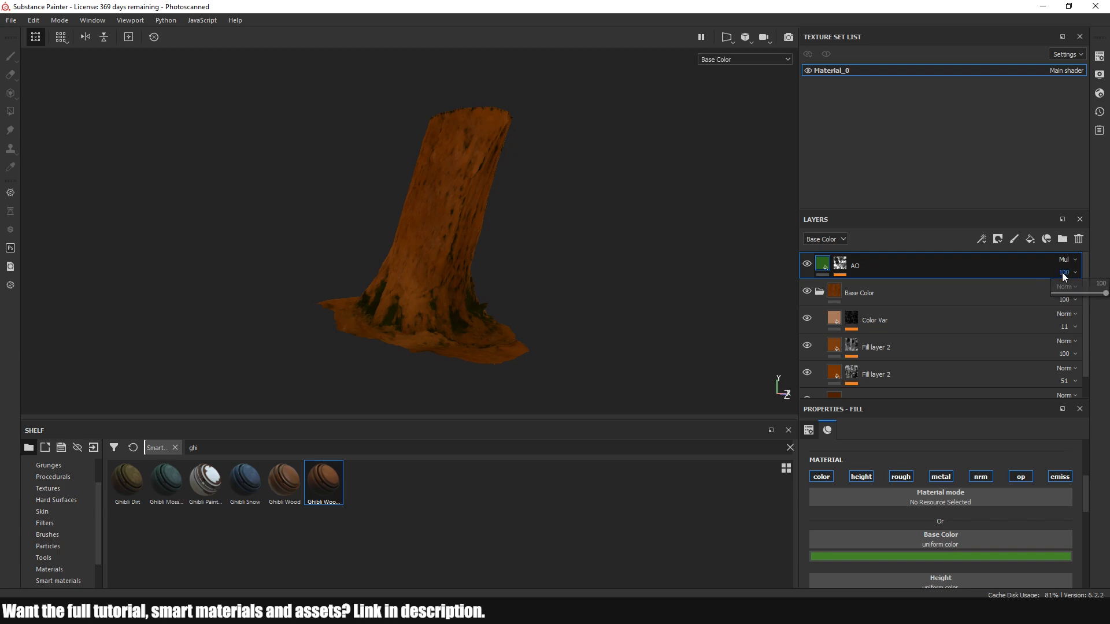
click(1094, 294)
Darken the AO layer's green base color slightly, keeping its hue and saturation
scroll(527, 249, up, 4)
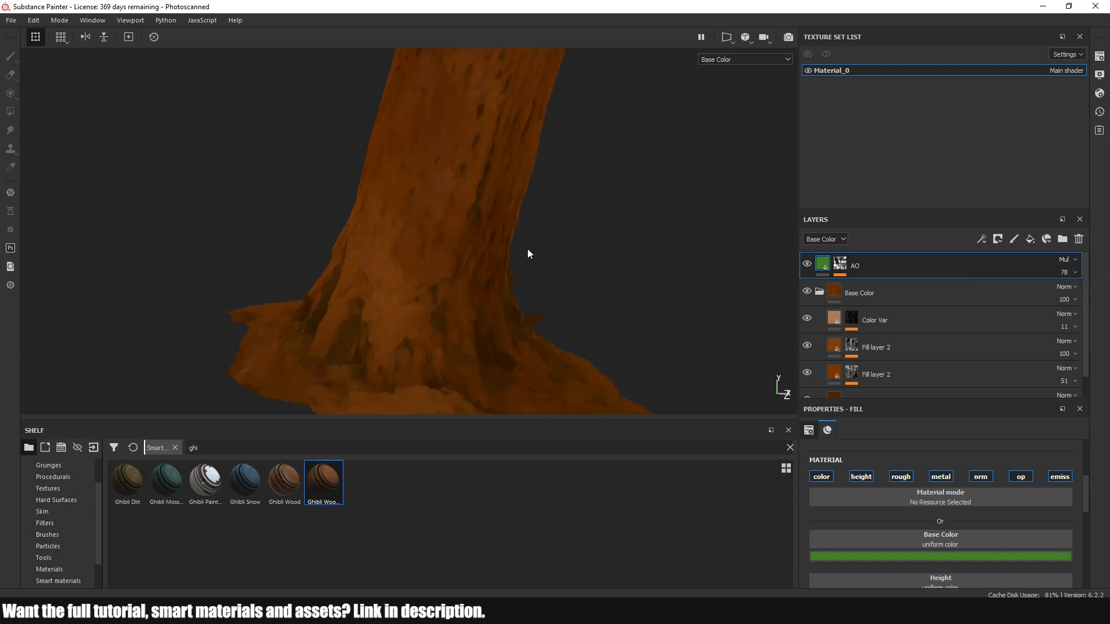
alt+drag(527, 249, 421, 234)
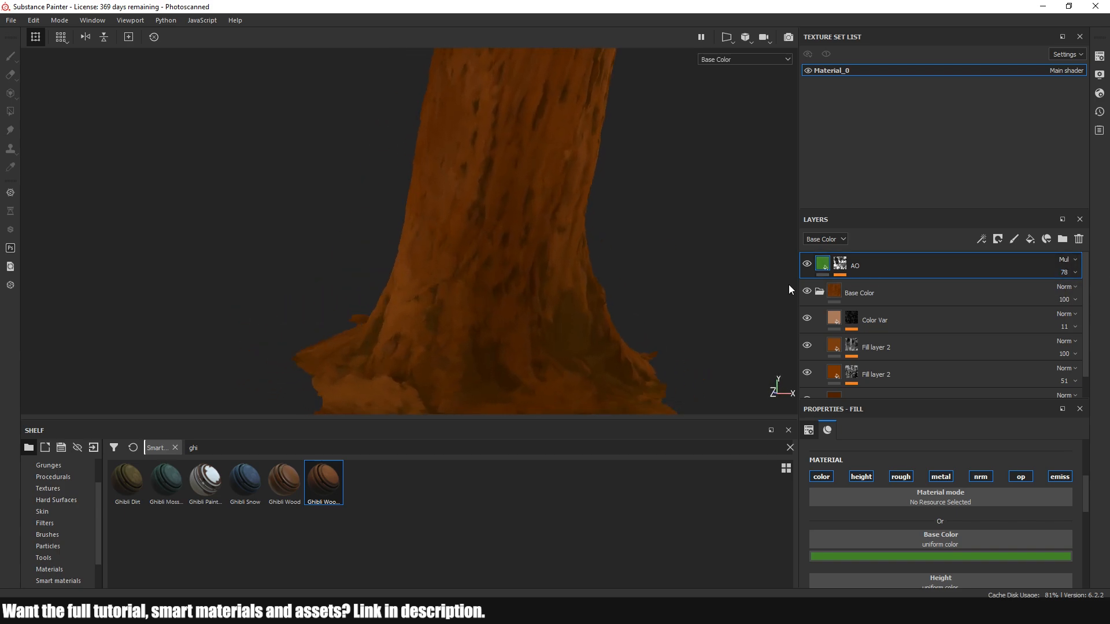
alt+drag(520, 254, 578, 279)
click(938, 556)
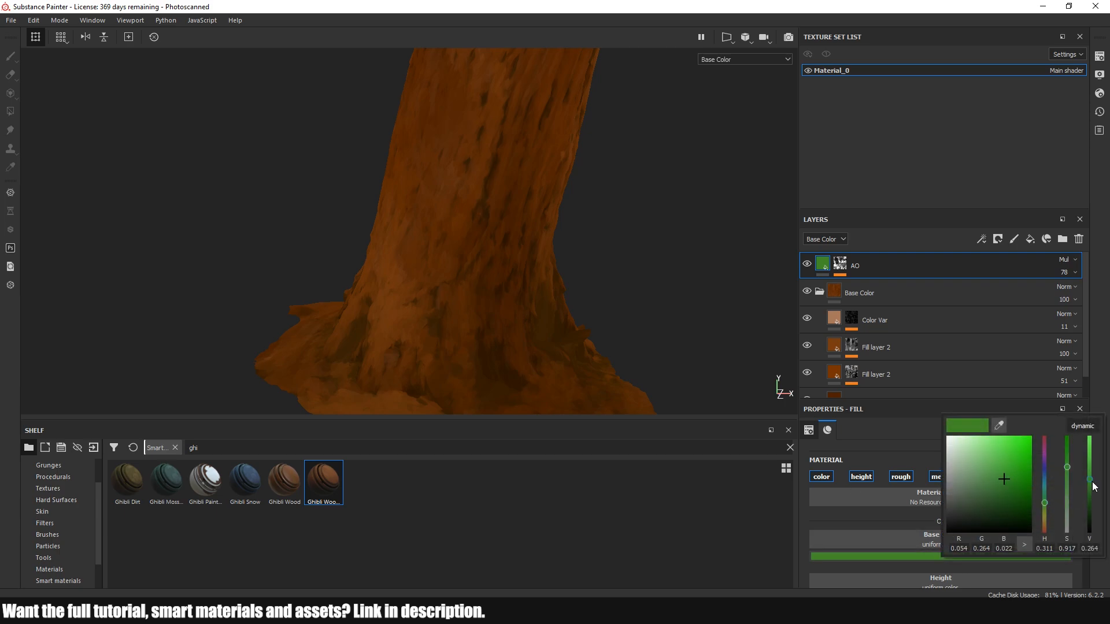
drag(1091, 485, 1093, 492)
Examine the softened green occlusion on the trunk, up close and from several sides, including the roots and back
alt+drag(424, 329, 459, 294)
alt+middle_drag(459, 290, 418, 291)
scroll(401, 317, down, 3)
alt+drag(375, 282, 348, 297)
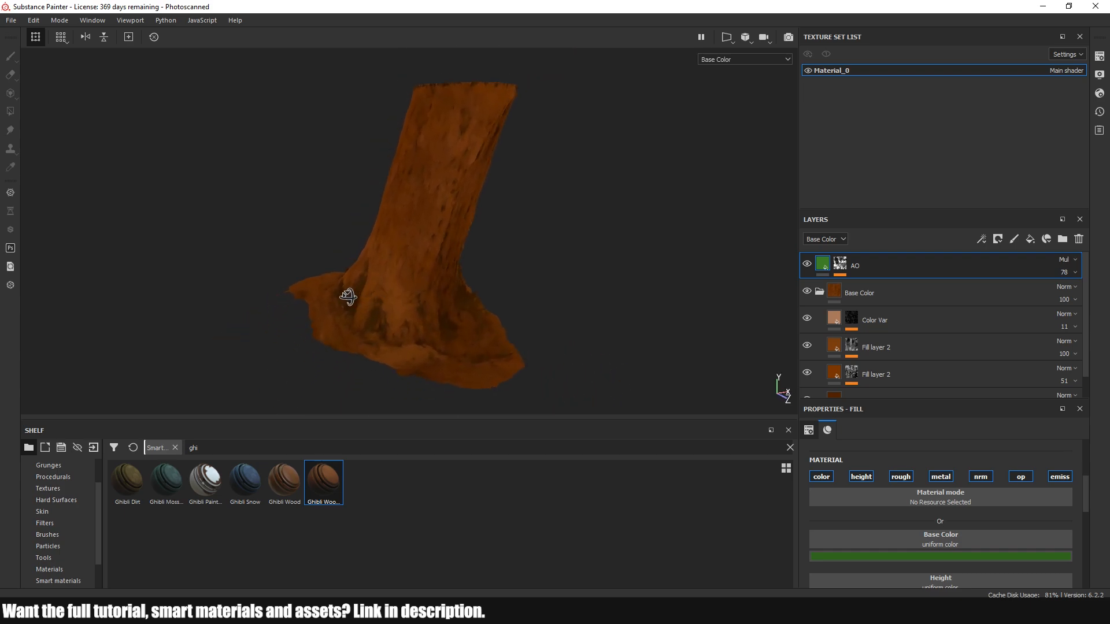
scroll(454, 221, up, 5)
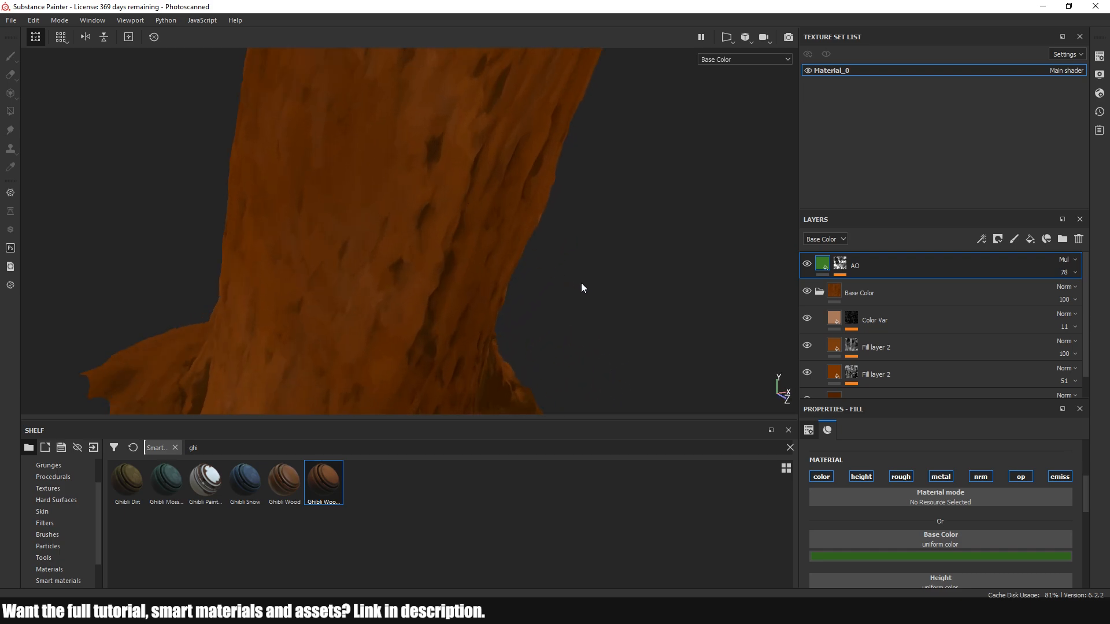
alt+drag(585, 288, 535, 260)
scroll(439, 255, down, 3)
alt+drag(260, 283, 532, 269)
scroll(531, 269, down, 5)
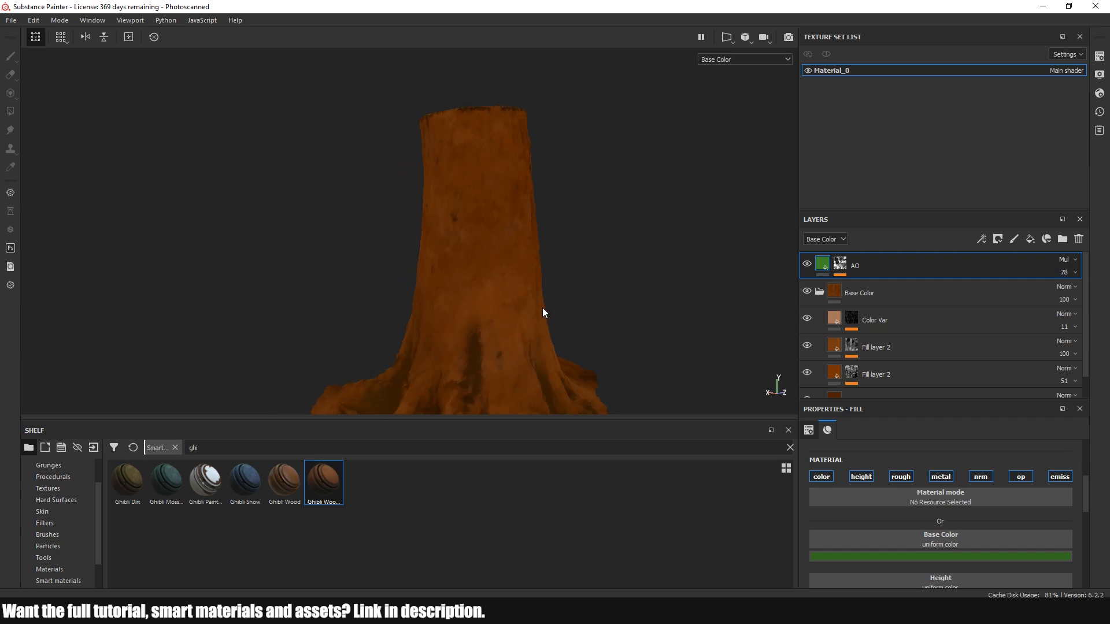
alt+middle_drag(542, 308, 521, 243)
scroll(523, 254, down, 1)
alt+drag(527, 275, 455, 266)
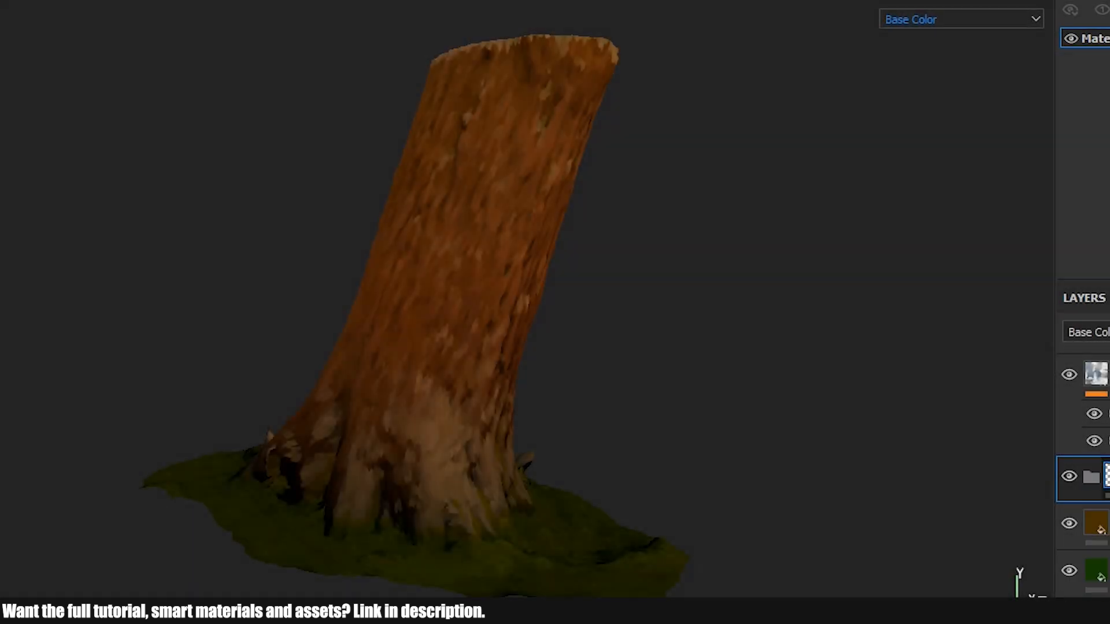
Move the empty folder to the head of the layer stack, place all the material layers inside it, and select the folder
drag(1092, 477, 1092, 356)
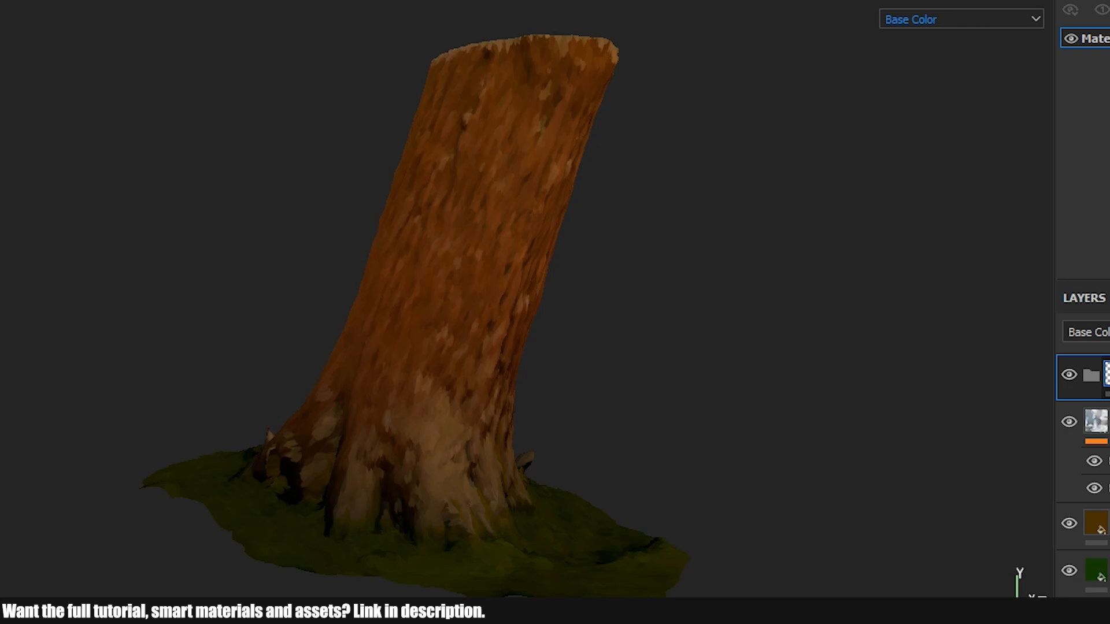
scroll(1082, 475, down, 5)
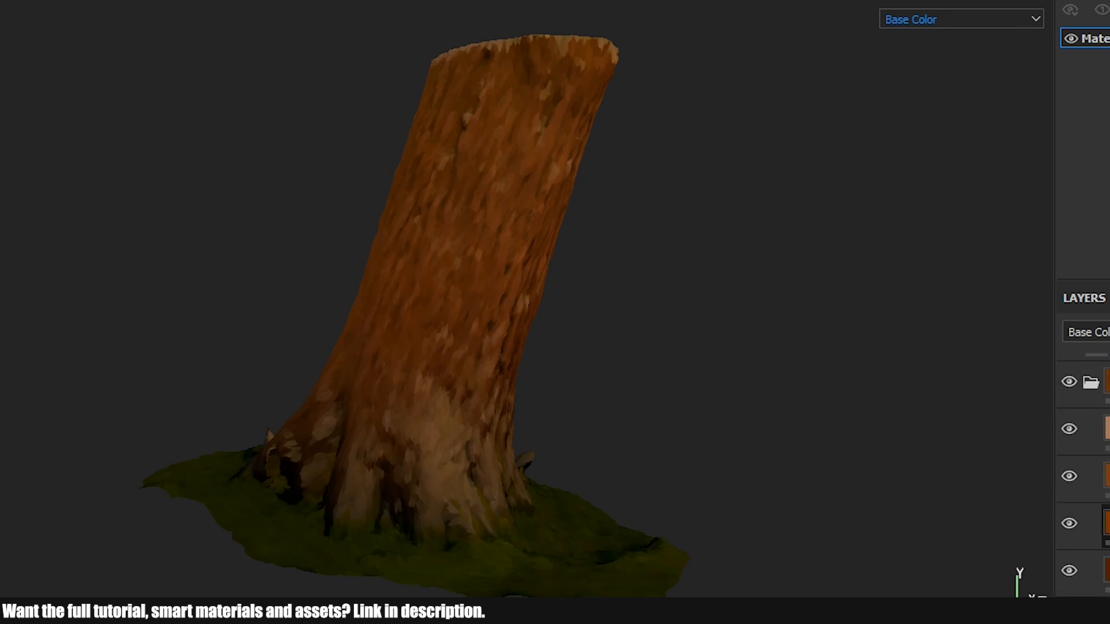
shift+click(1105, 571)
scroll(1083, 475, up, 5)
drag(1106, 423, 1105, 377)
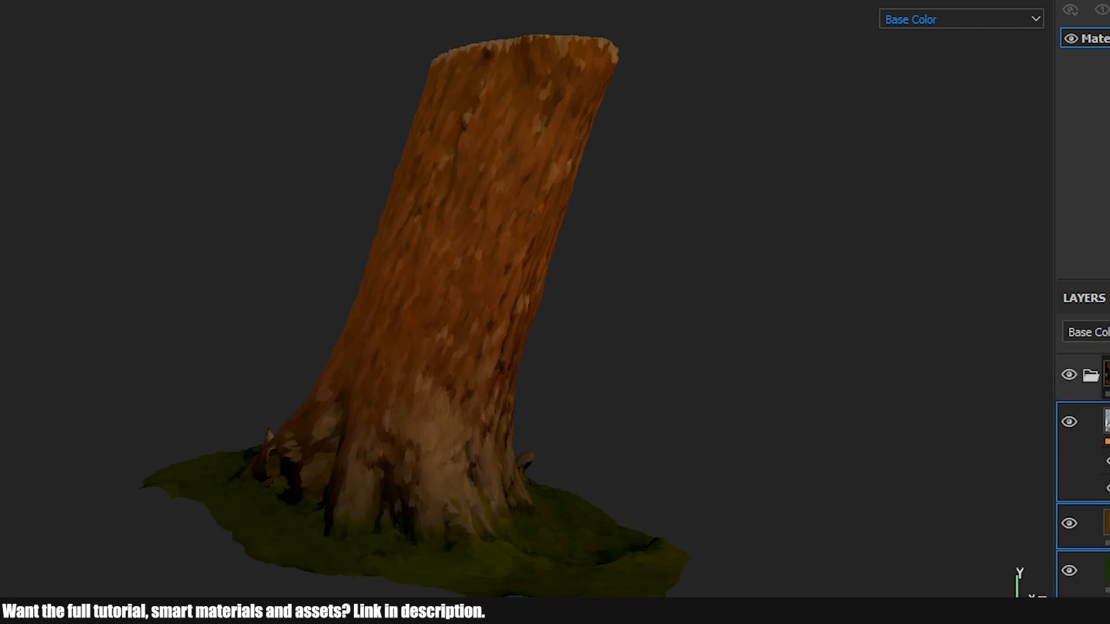
click(1105, 376)
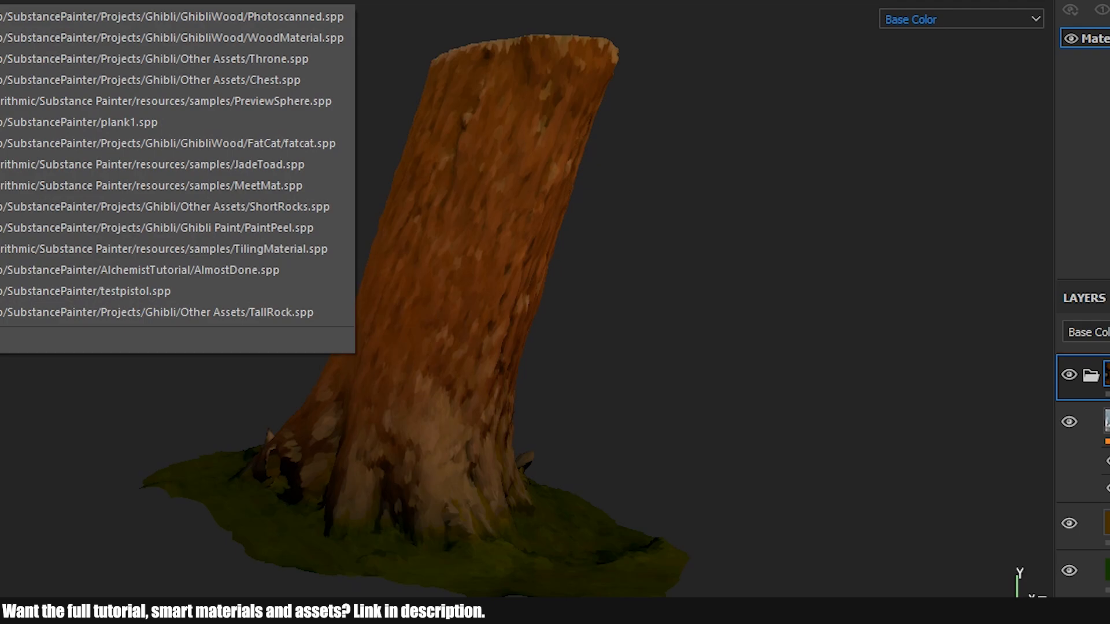
Open the recent project fatcat.spp and apply the bark smart material to the cat model
click(274, 143)
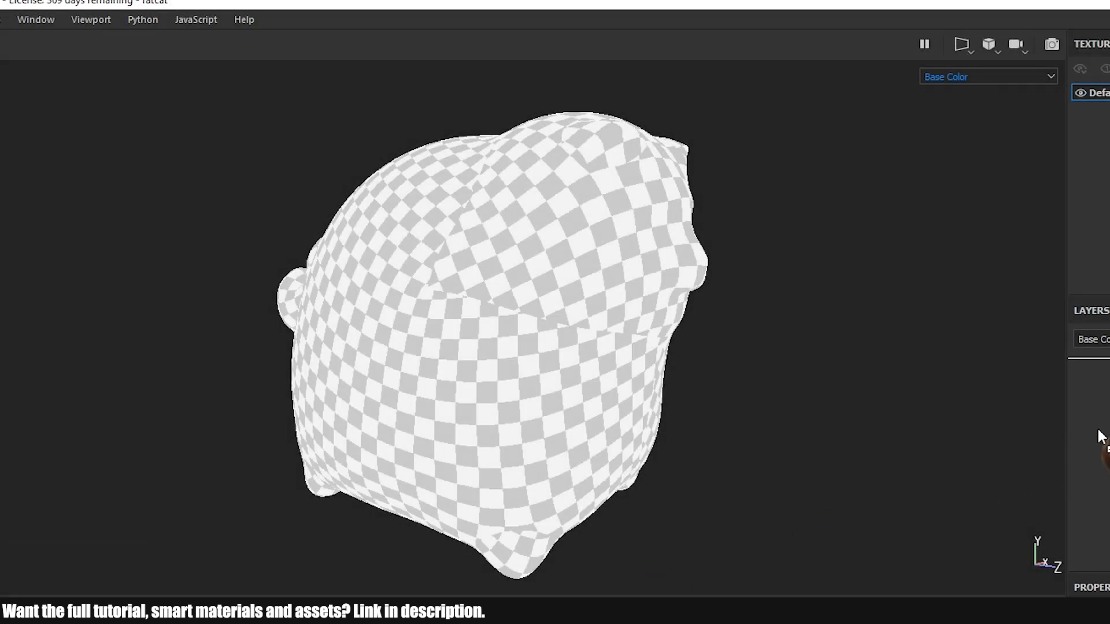
alt+drag(856, 398, 735, 389)
Check the smart material on the cat model by switching individual layers off and on and inspecting the surface up close
click(1086, 413)
click(1086, 414)
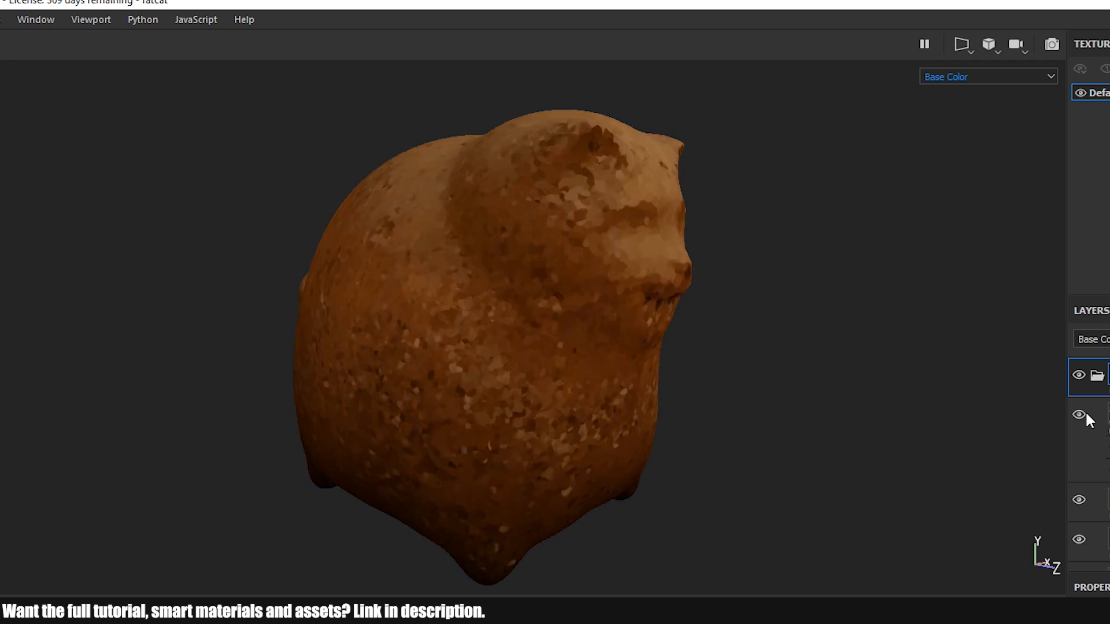
scroll(1087, 414, down, 1)
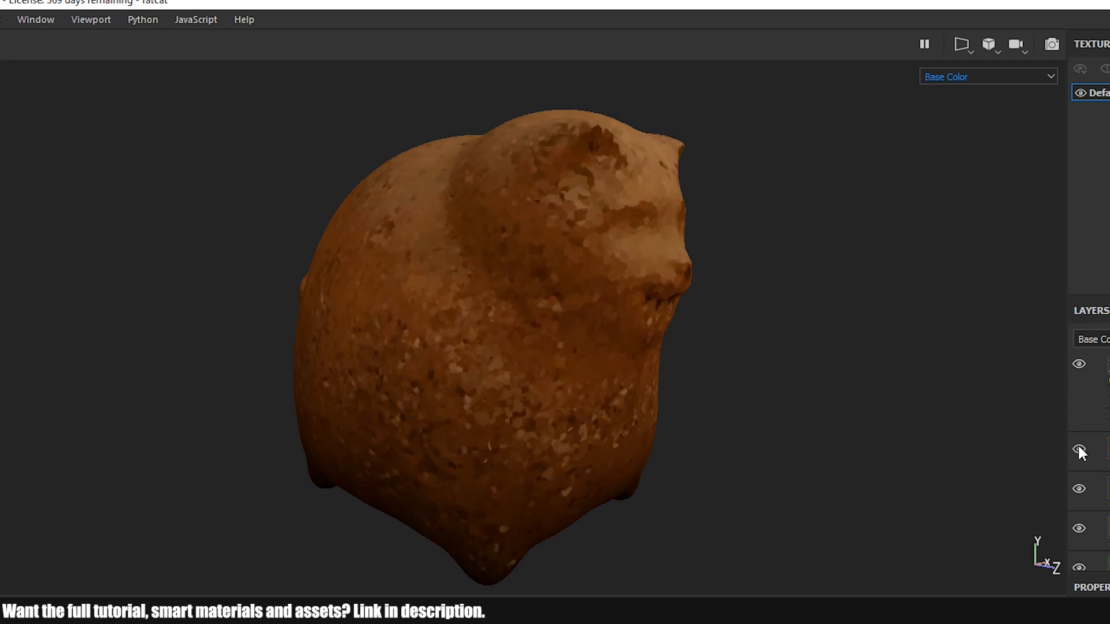
scroll(1080, 451, up, 1)
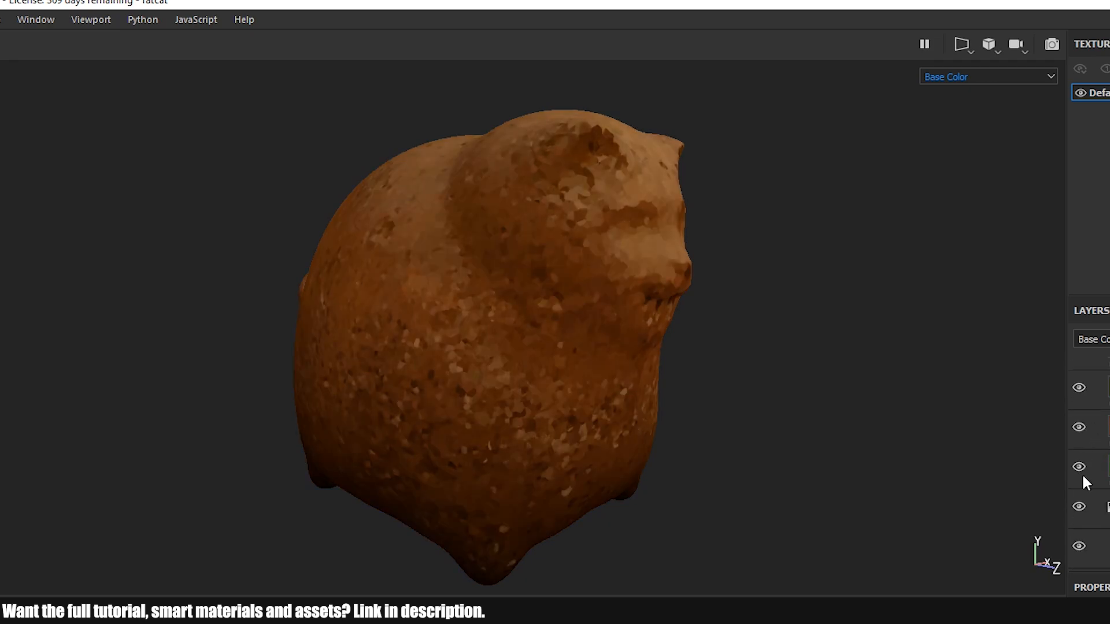
click(1080, 507)
click(1080, 507)
scroll(501, 311, up, 5)
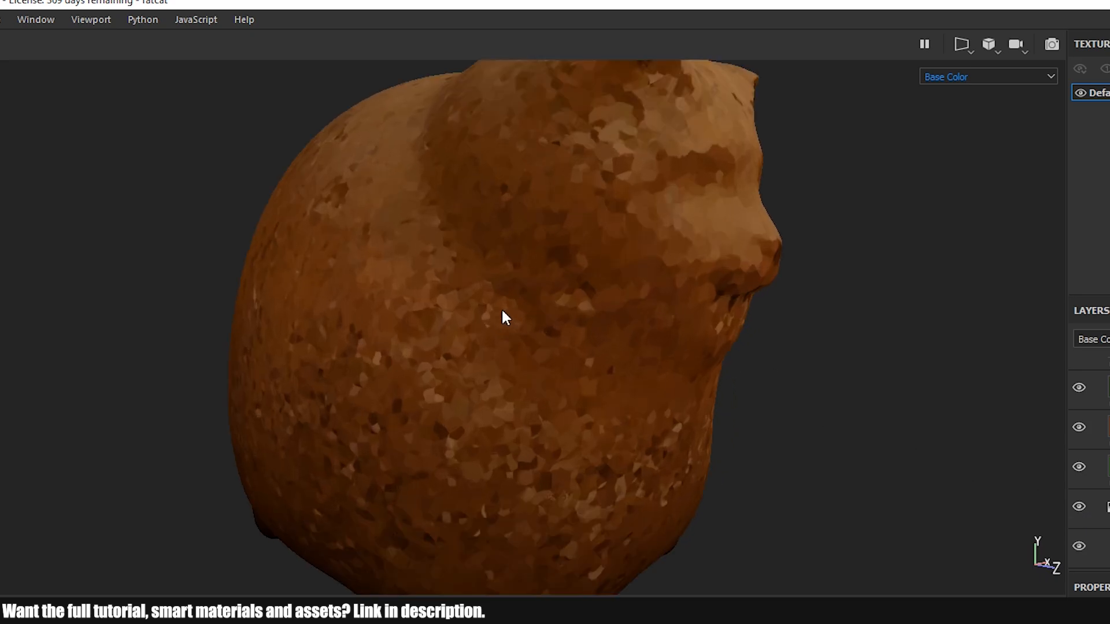
mouse_move(749, 358)
alt+mouse_down()
mouse_move(595, 341)
mouse_move(729, 365)
alt+mouse_up()
scroll(663, 363, down, 3)
scroll(665, 368, down, 3)
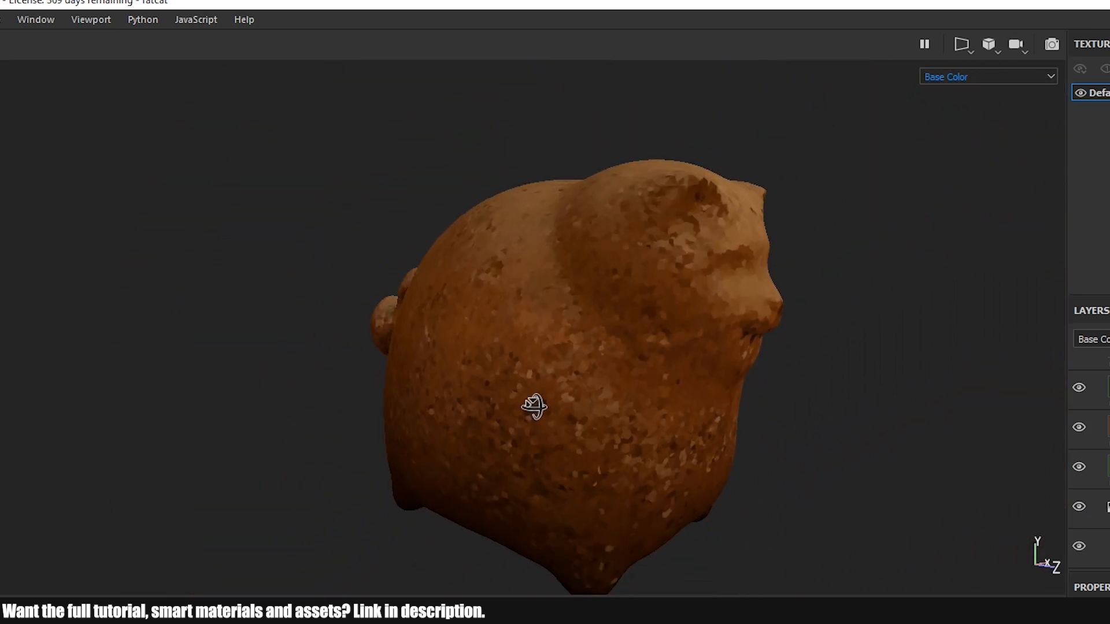
alt+drag(530, 404, 605, 424)
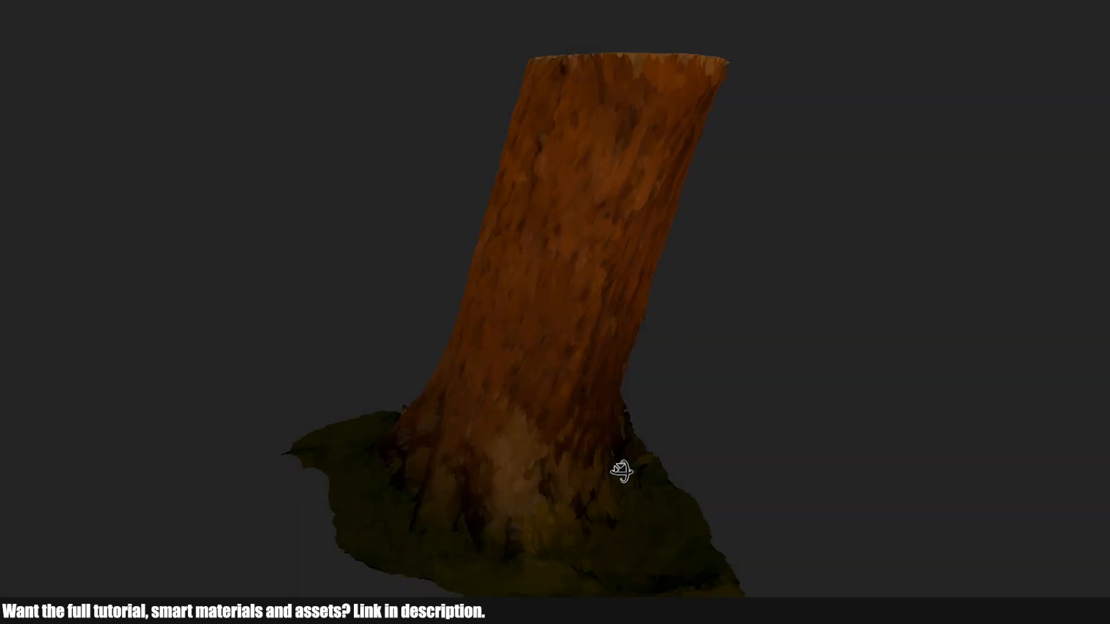
Inspect the finished tree trunk and its mossy ground from different sides
alt+drag(623, 469, 918, 463)
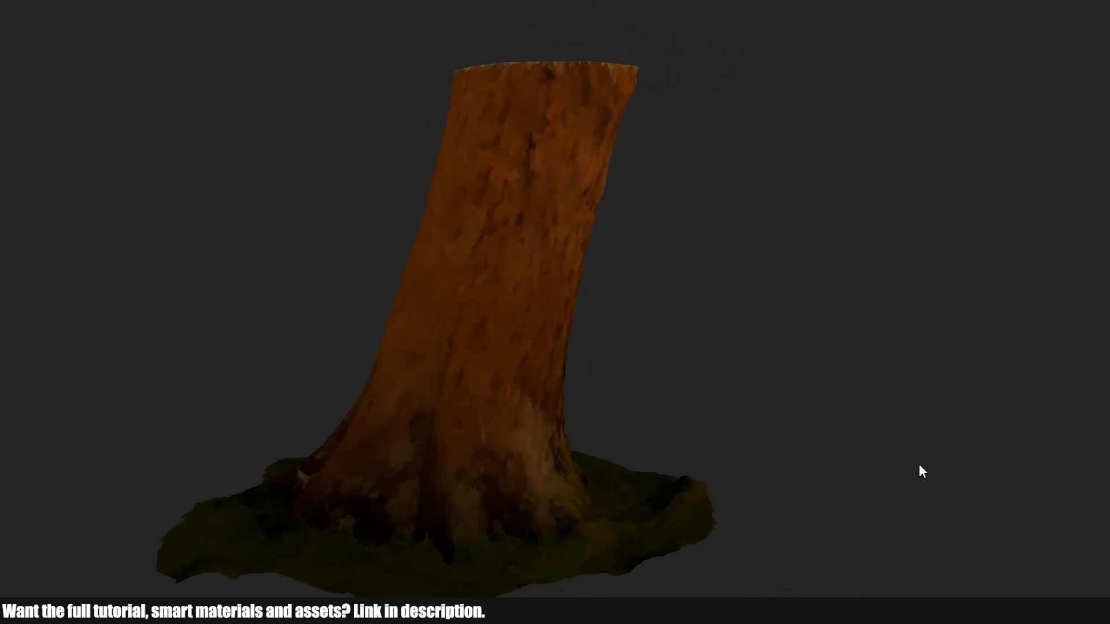
scroll(496, 476, up, 7)
alt+drag(758, 462, 379, 478)
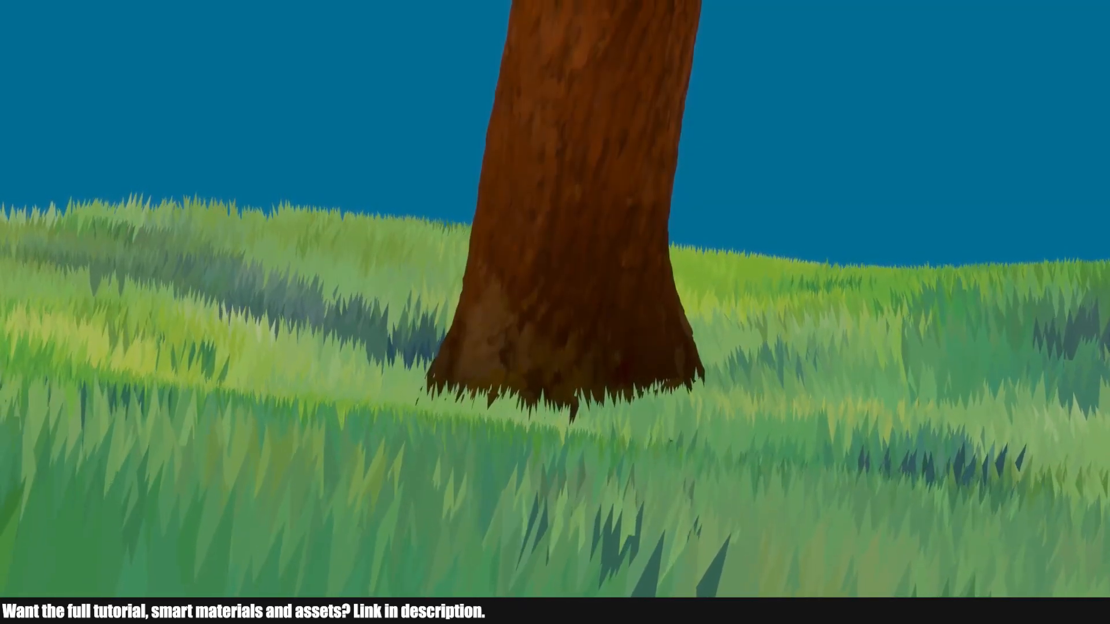